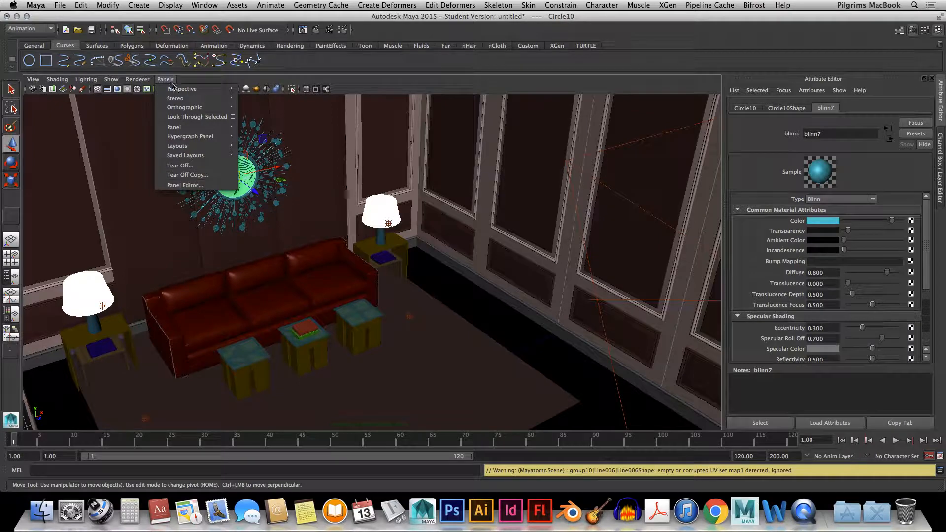
Switch the viewport to the persp camera and frame the furnished room from outside
mouse_move(194, 90)
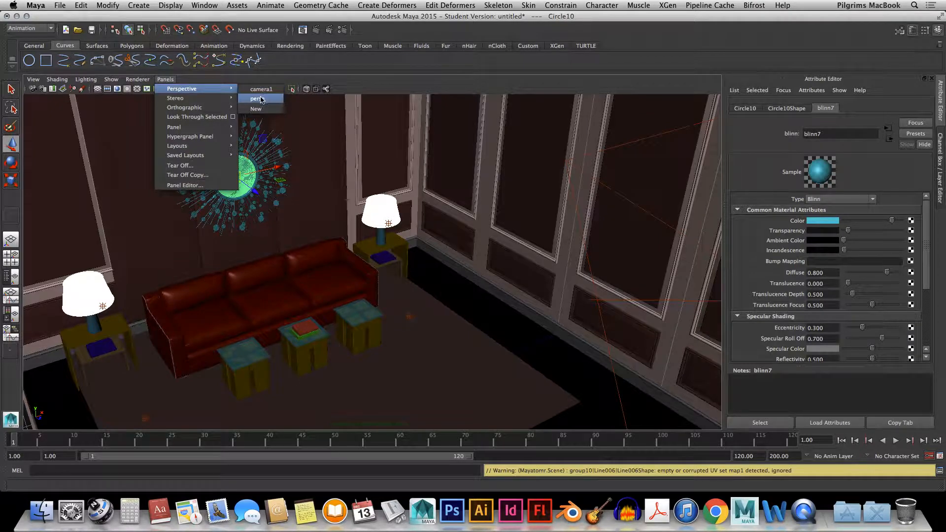
left_click(257, 98)
left_click_drag(268, 234, 377, 235, "alt")
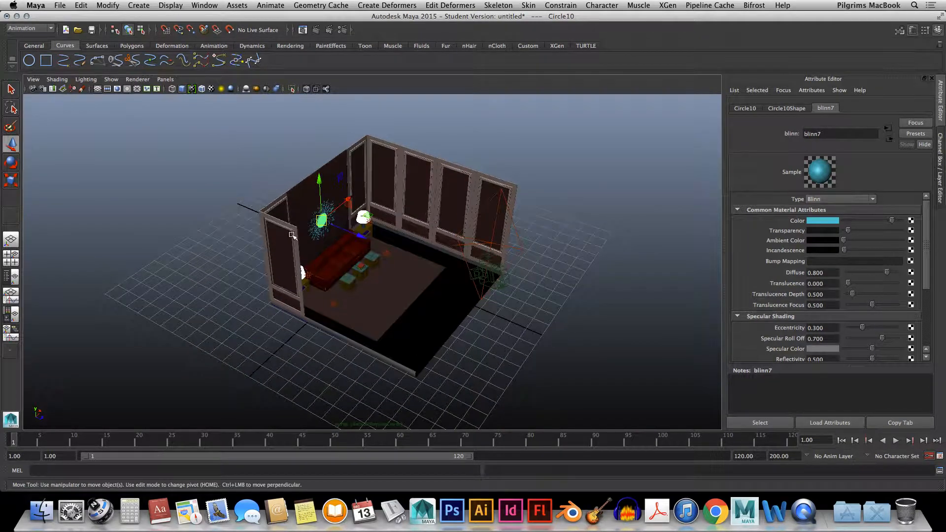
right_click_drag(364, 229, 364, 217, "alt")
scroll(365, 218, "up", 8)
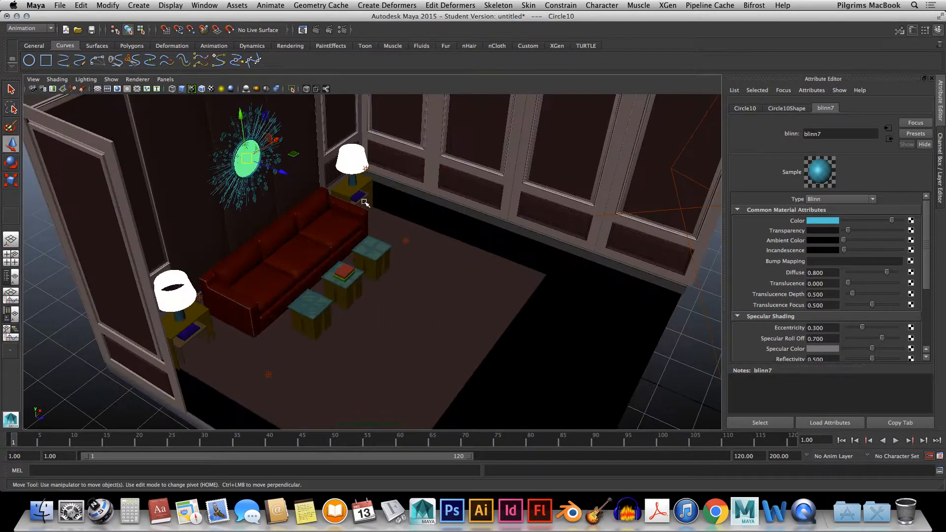
left_click_drag(367, 191, 345, 159, "alt")
Select the near lampshade and examine its glowing blinn material along with the lamps and sofa
left_click(164, 220)
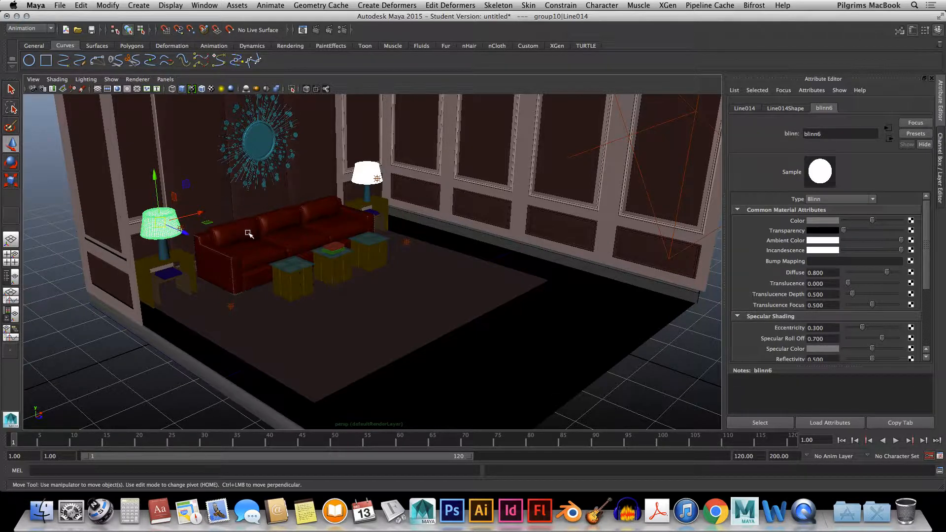
middle_click_drag(249, 234, 297, 257, "alt")
scroll(435, 198, "up", 3)
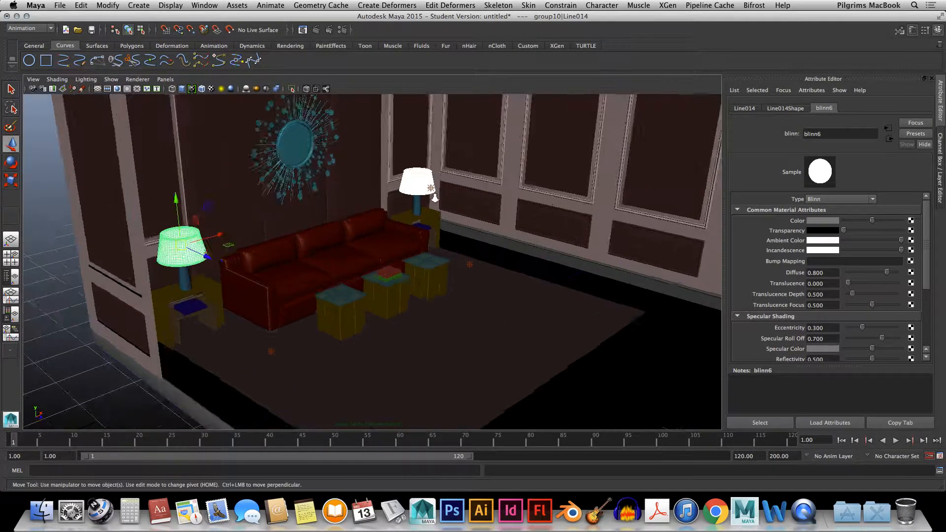
right_click_drag(434, 198, 475, 176, "alt")
middle_click_drag(475, 175, 453, 274, "alt")
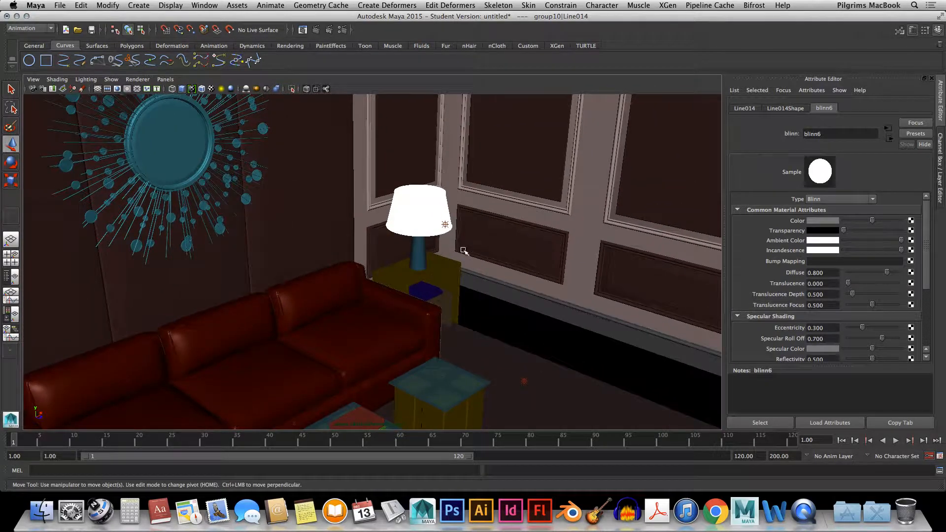
left_click_drag(463, 251, 501, 253, "alt")
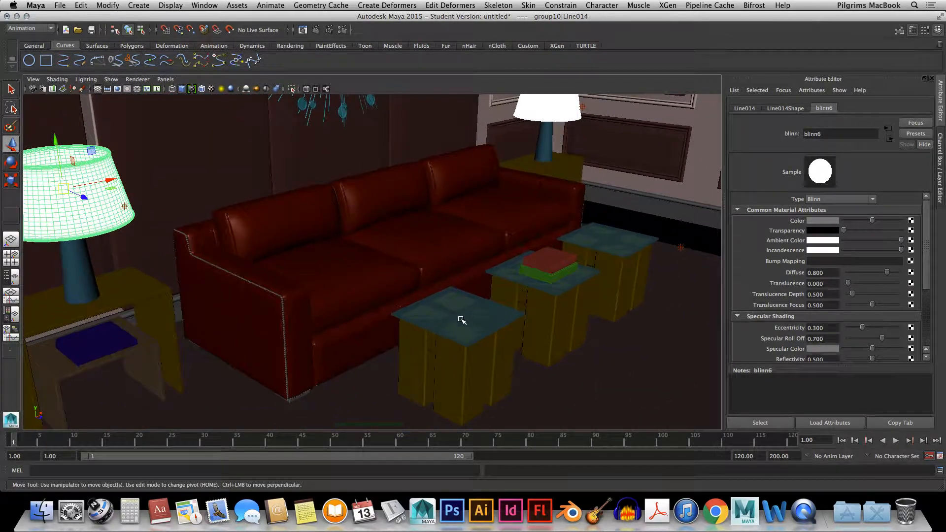
Select the nearest stool's tabletop and examine its transparent blue blinn material
left_click_drag(461, 320, 442, 298, "alt")
left_click(439, 298)
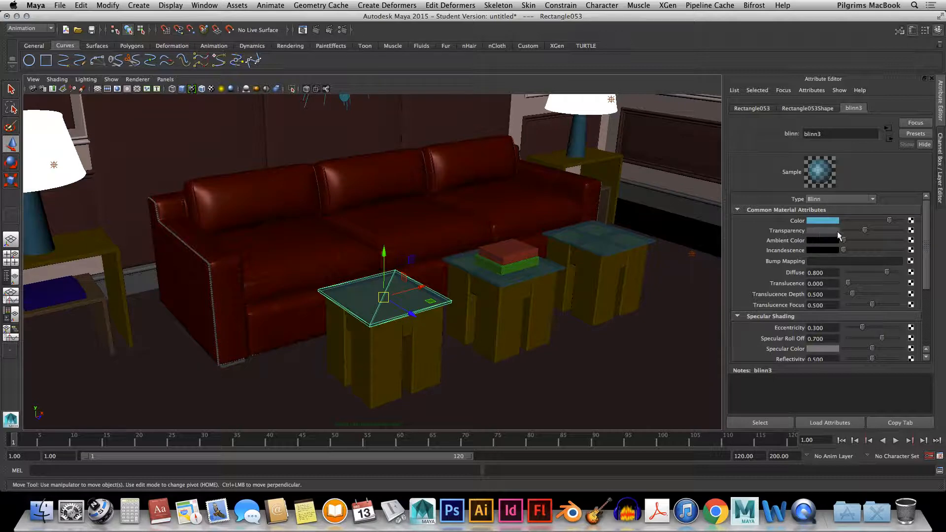
left_click_drag(386, 321, 260, 310, "alt")
scroll(296, 321, "down", 3)
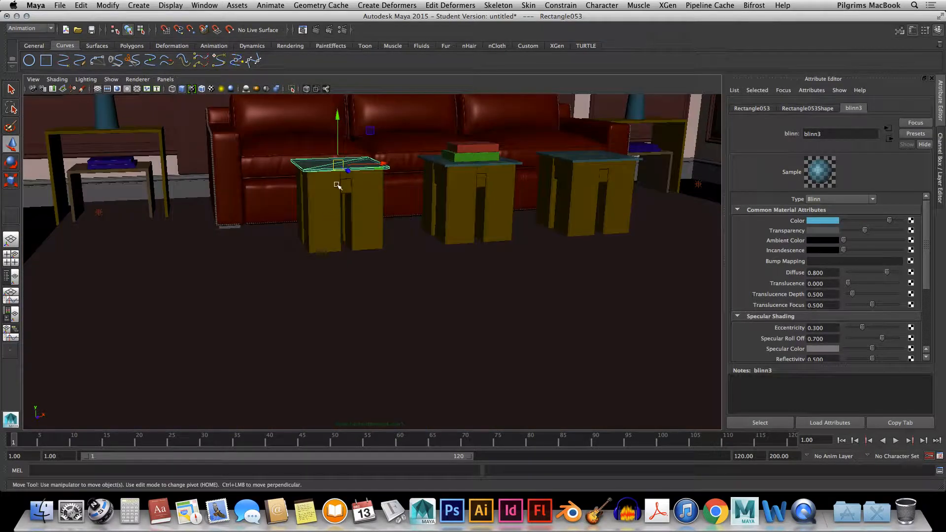
scroll(338, 237, "down", 5)
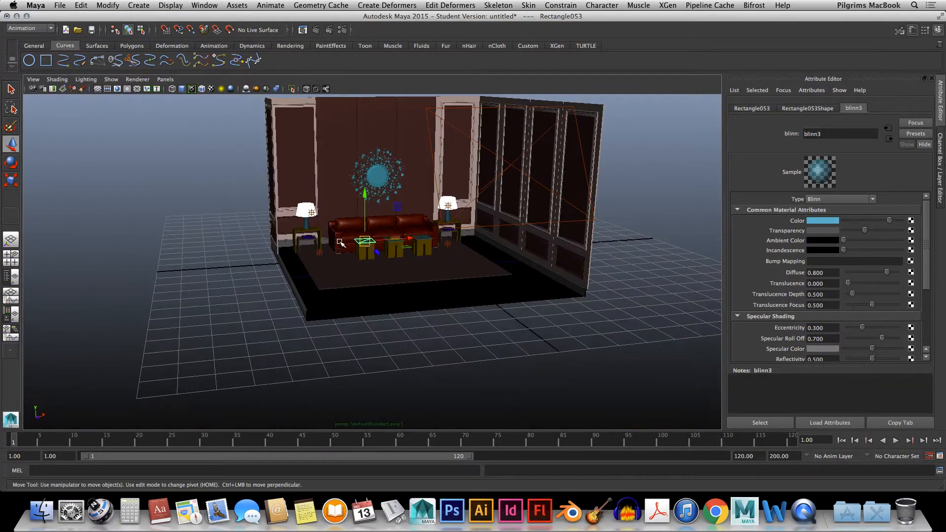
Select the area light beside the paneled wall and examine its light attributes and placement
left_click_drag(340, 242, 449, 227, "alt")
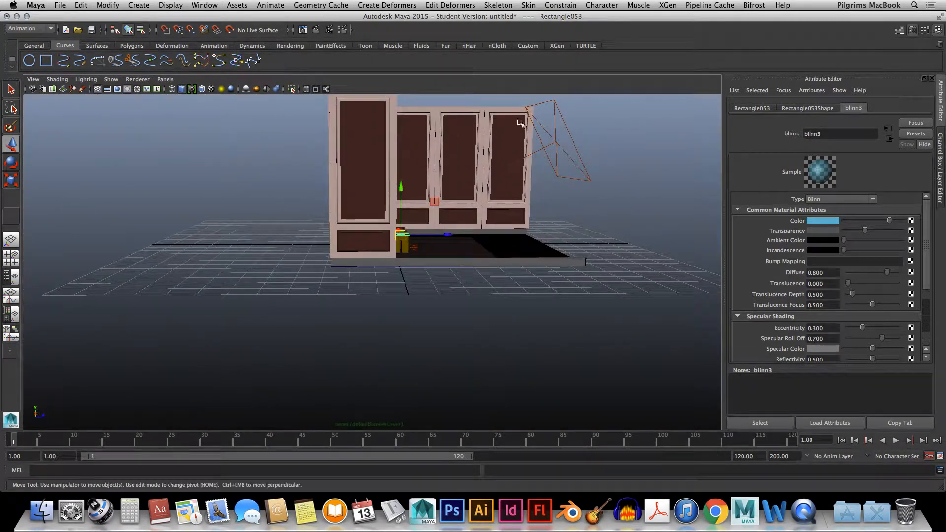
left_click_drag(581, 117, 552, 173)
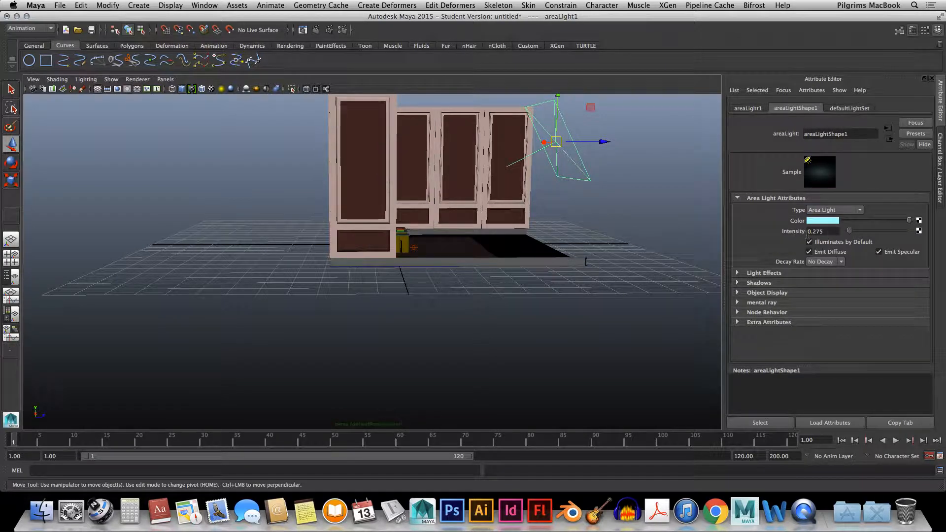
left_click_drag(610, 214, 526, 273, "alt")
middle_click_drag(526, 272, 498, 323, "alt")
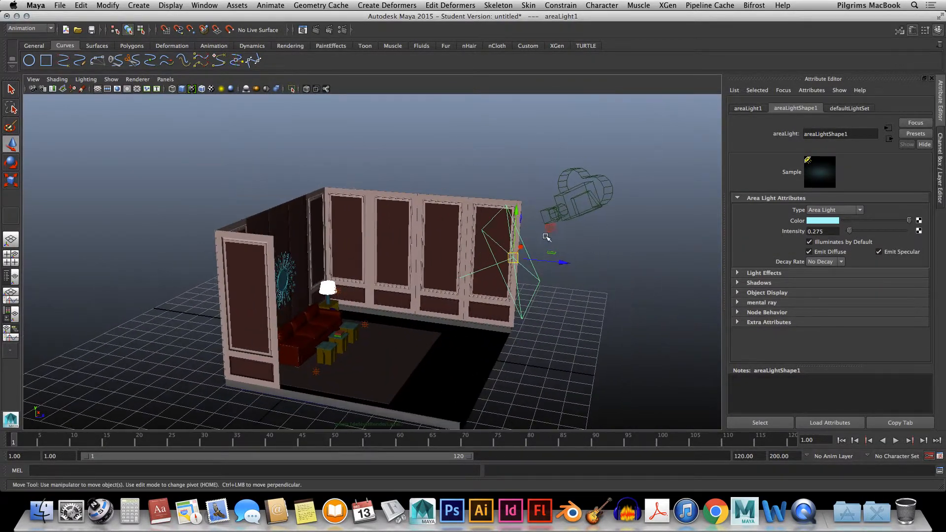
Select the scene camera and scrub through its keyframes to review its movement, ending back at frame 1
left_click_drag(577, 156, 611, 240)
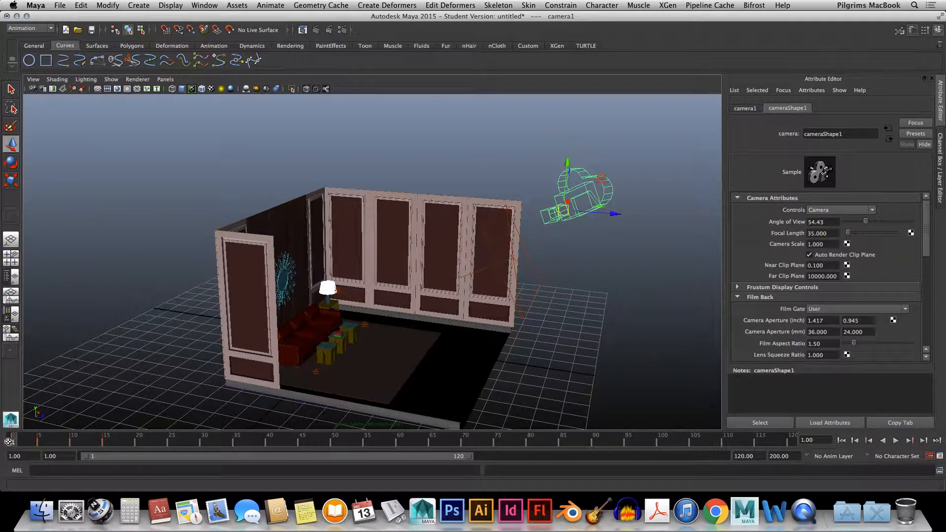
mouse_move(20, 440)
left_mouse_down()
mouse_move(112, 447)
mouse_move(13, 446)
left_mouse_up()
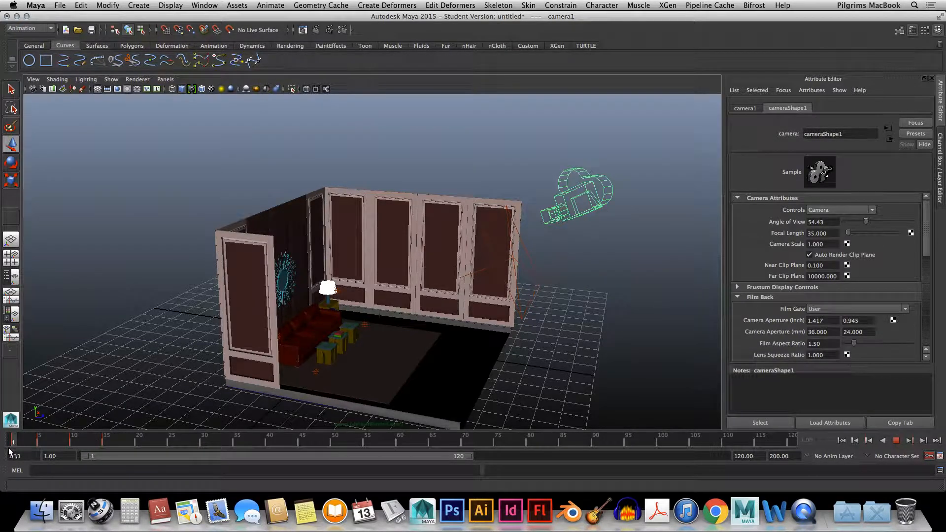
left_click(70, 441)
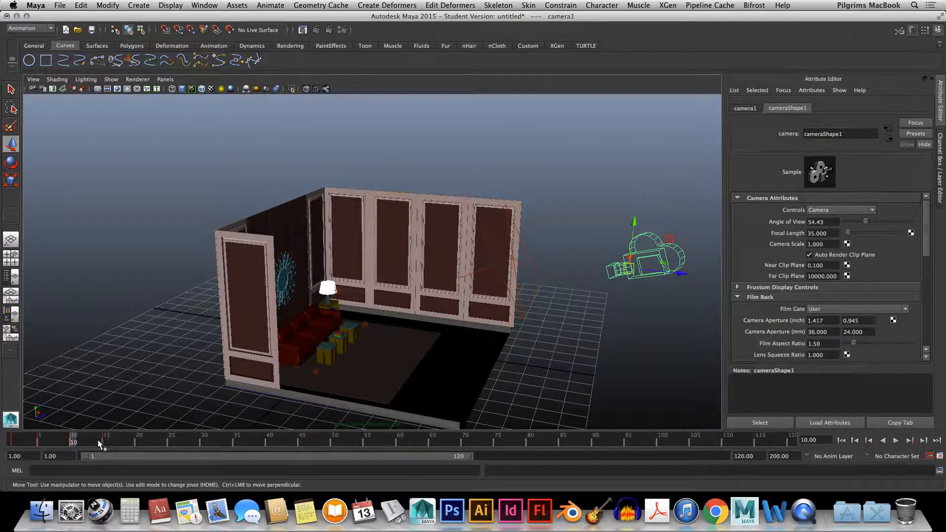
key("alt+v")
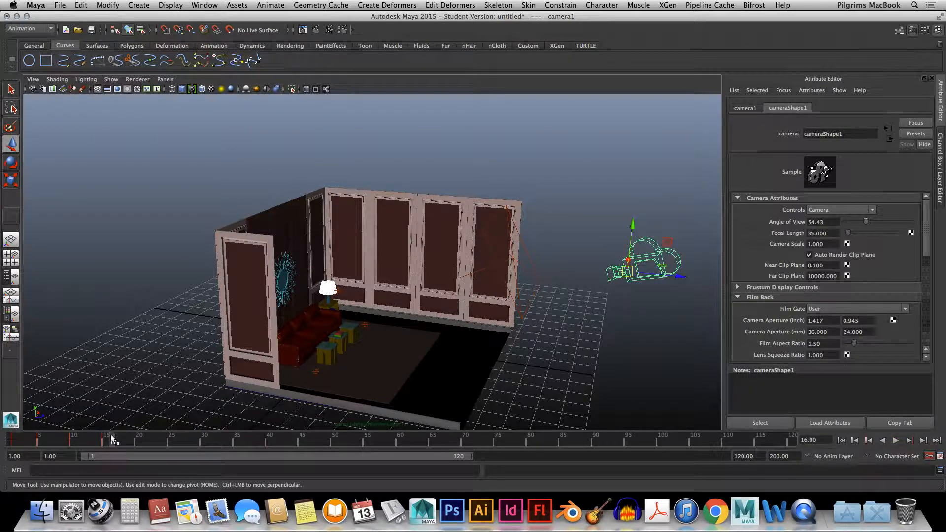
left_click_drag(74, 442, 7, 450)
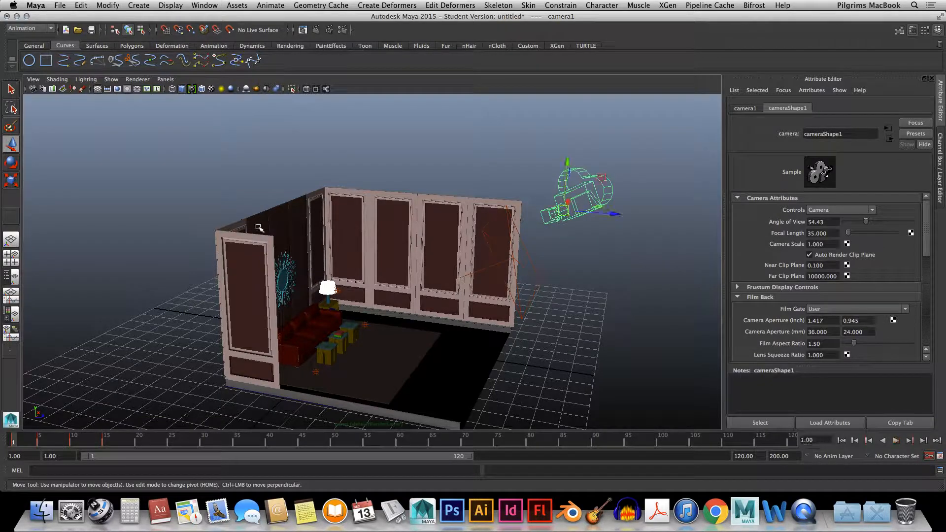
Open the render settings beside the room view and choose mental ray as the renderer
left_click_drag(418, 103, 383, 110, "alt")
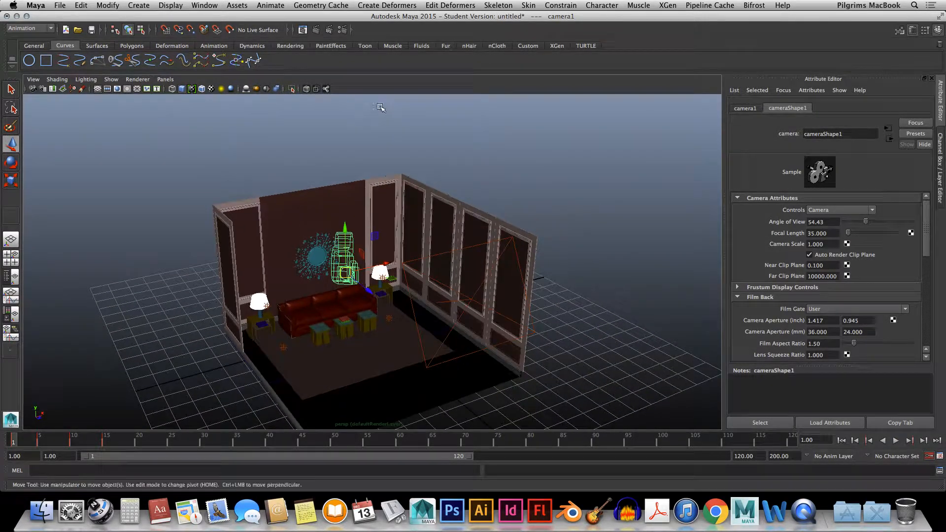
middle_click_drag(433, 213, 435, 170, "alt")
left_click_drag(435, 170, 340, 87, "alt")
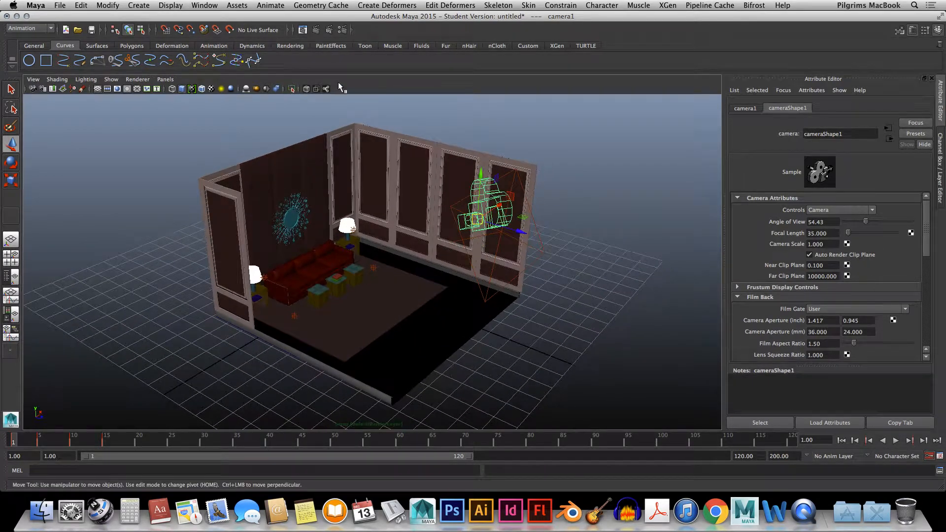
left_click(342, 31)
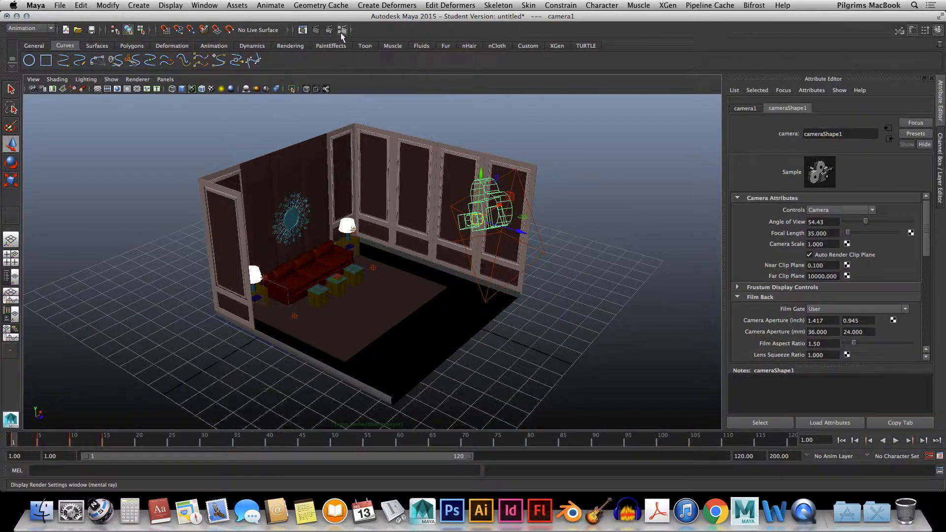
left_click_drag(340, 57, 598, 55)
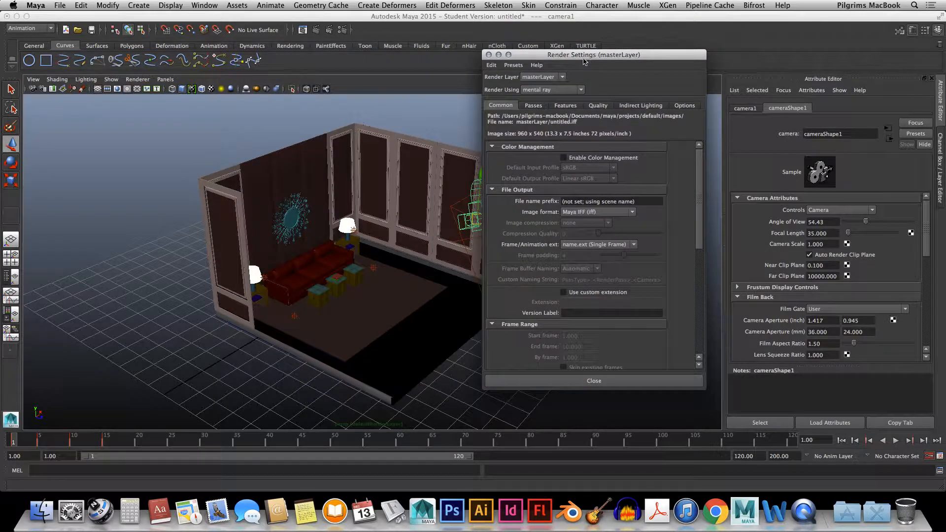
left_click(545, 89)
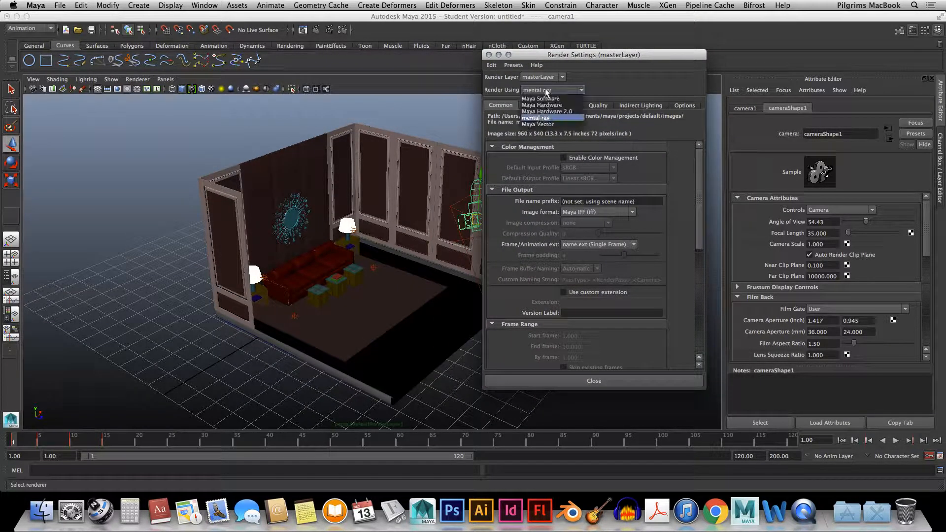
left_click(550, 118)
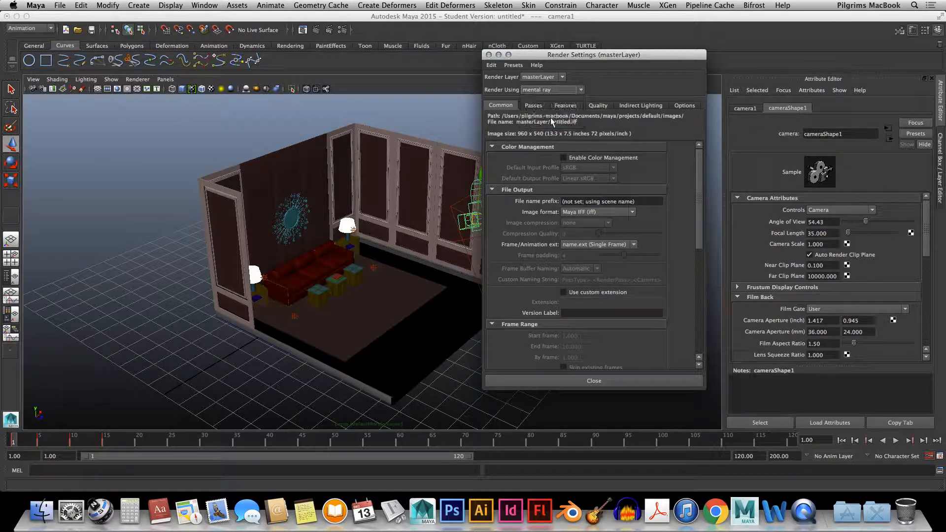
Review the indirect lighting settings and set the render image size preset to HD 720
left_click(632, 105)
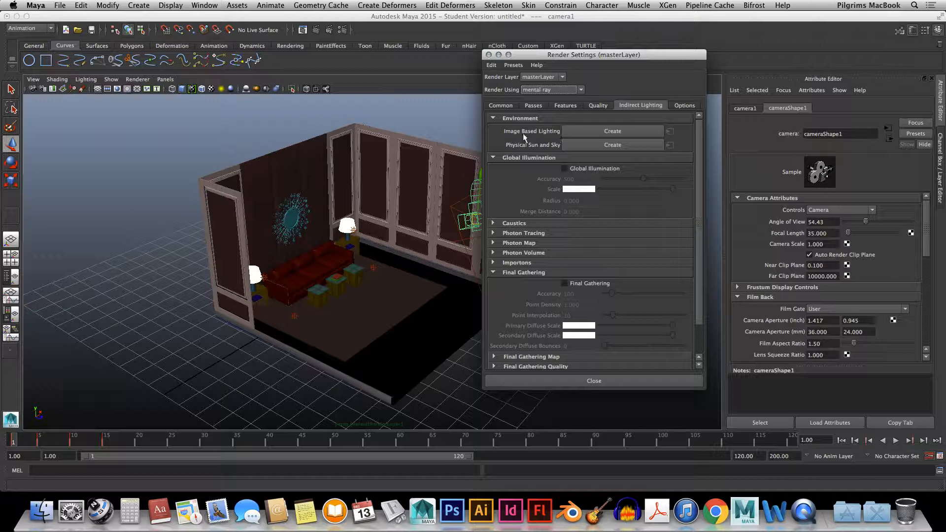
left_click(508, 107)
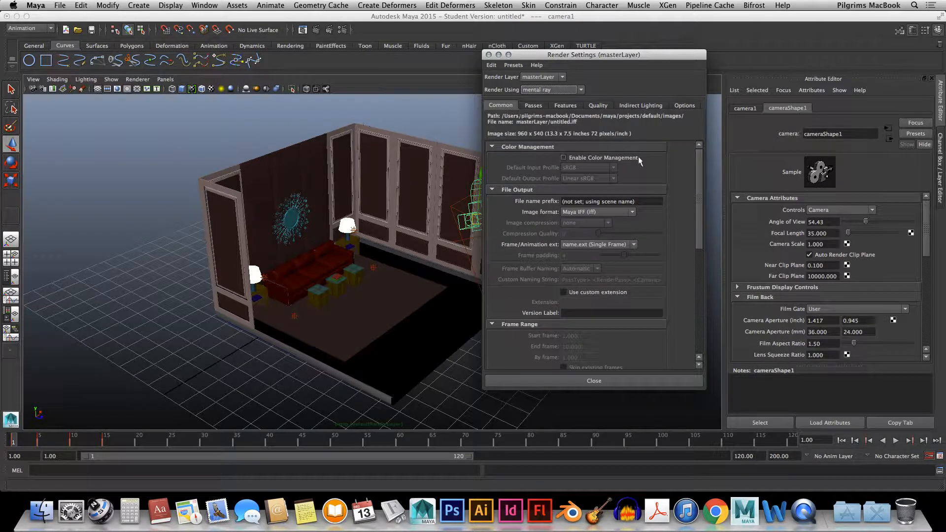
left_click_drag(702, 180, 694, 305)
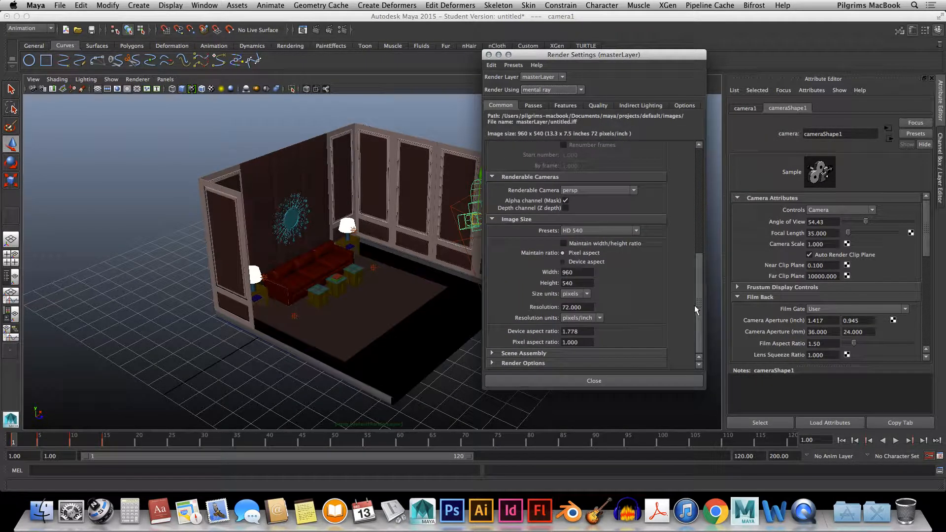
left_click(590, 232)
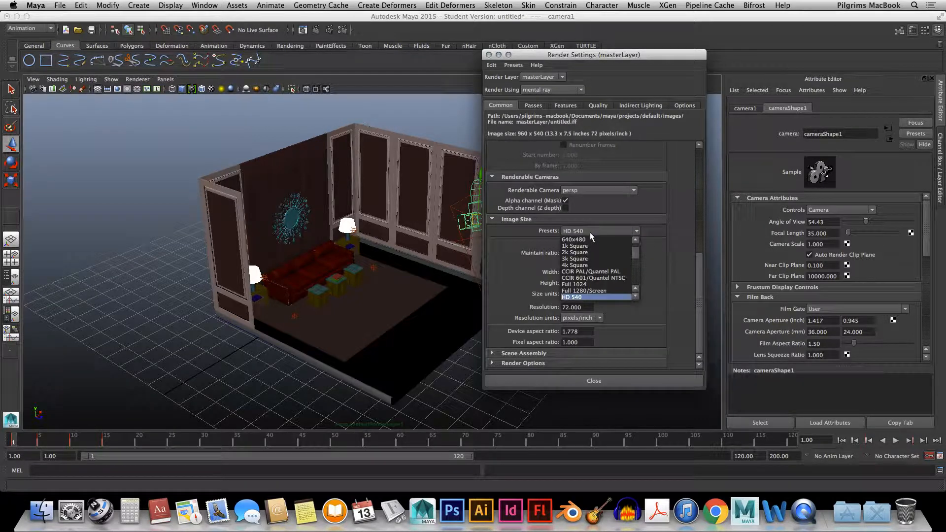
mouse_move(637, 250)
left_mouse_down()
mouse_move(638, 273)
mouse_move(638, 260)
left_mouse_up()
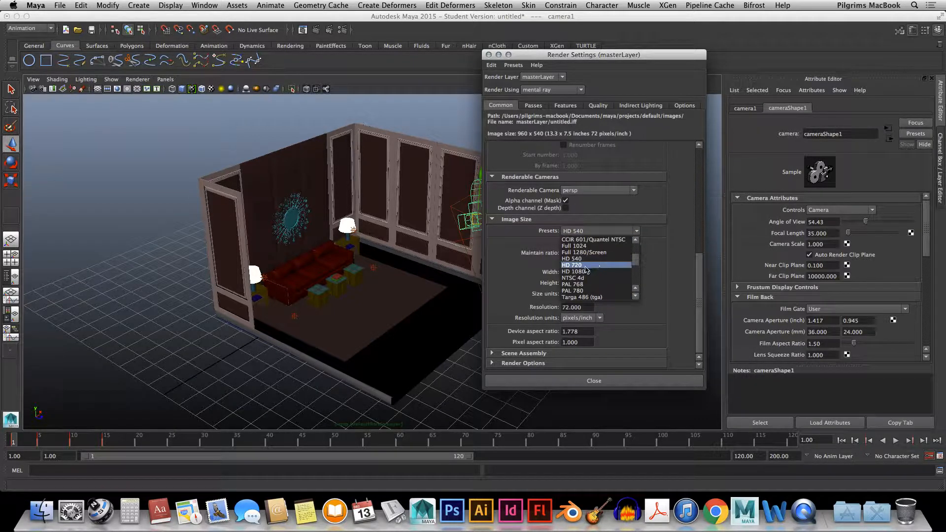
left_click(585, 267)
View the project file locations used for changing the image directory, and leave them without accepting changes
left_click_drag(550, 55, 565, 87)
left_click(510, 98)
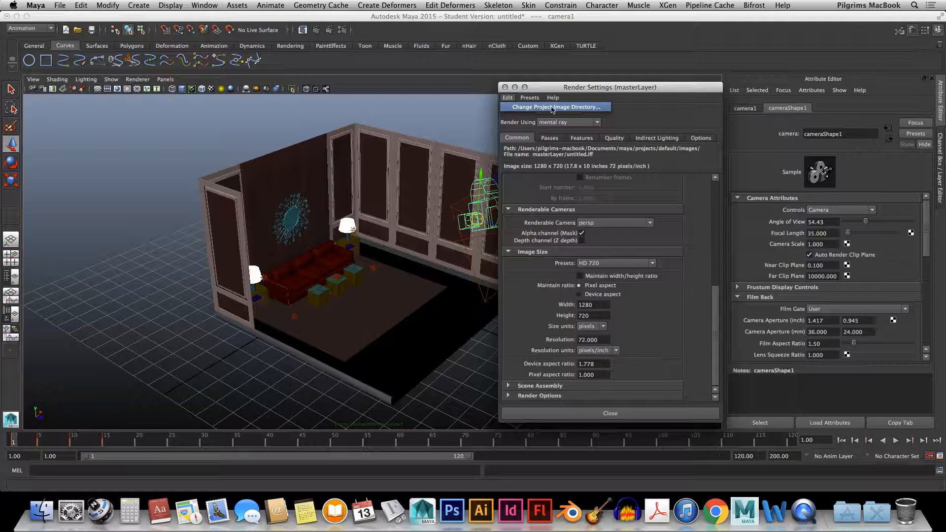
left_click(577, 108)
left_click_drag(580, 64, 289, 78)
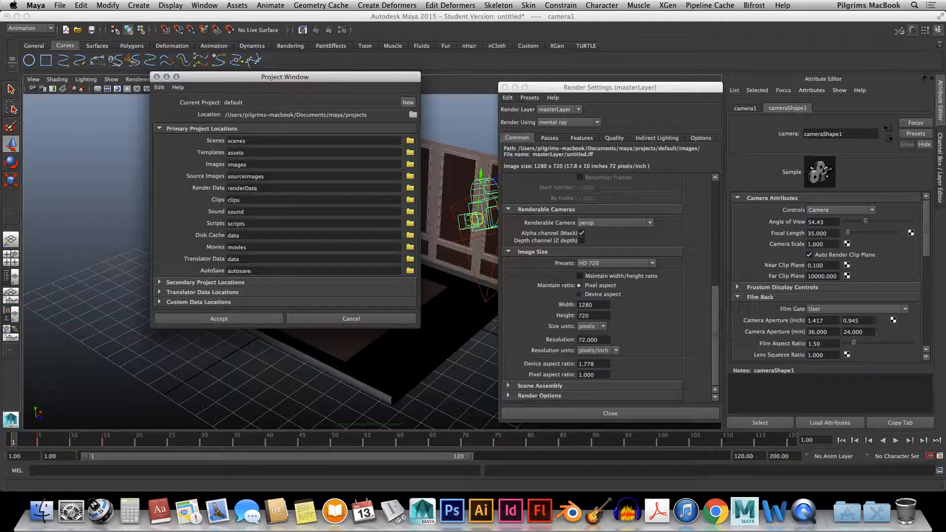
left_click(325, 318)
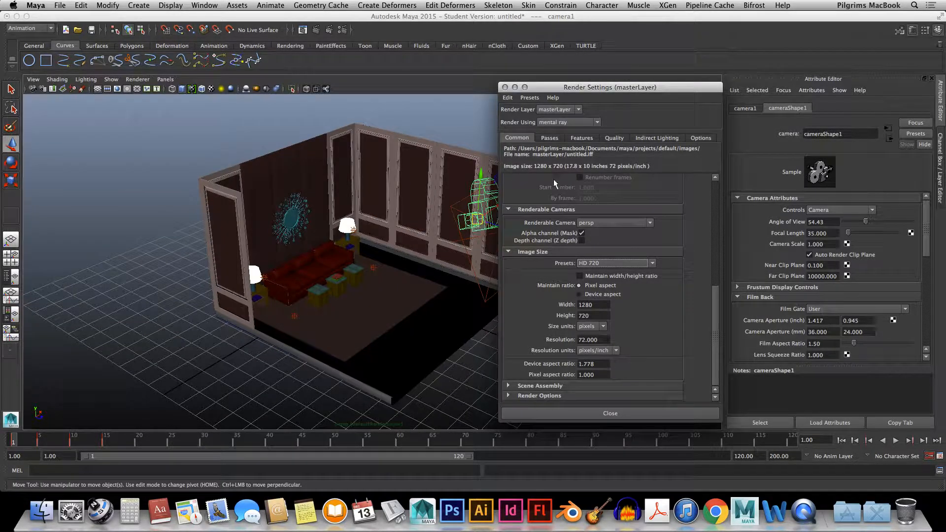
Scrub the timeline through the camera's keyframes up to about frame 15 and return to frame 1
mouse_move(717, 310)
left_mouse_down()
mouse_move(717, 286)
mouse_move(716, 318)
left_mouse_up()
left_click(26, 439)
left_click_drag(25, 440, 75, 446)
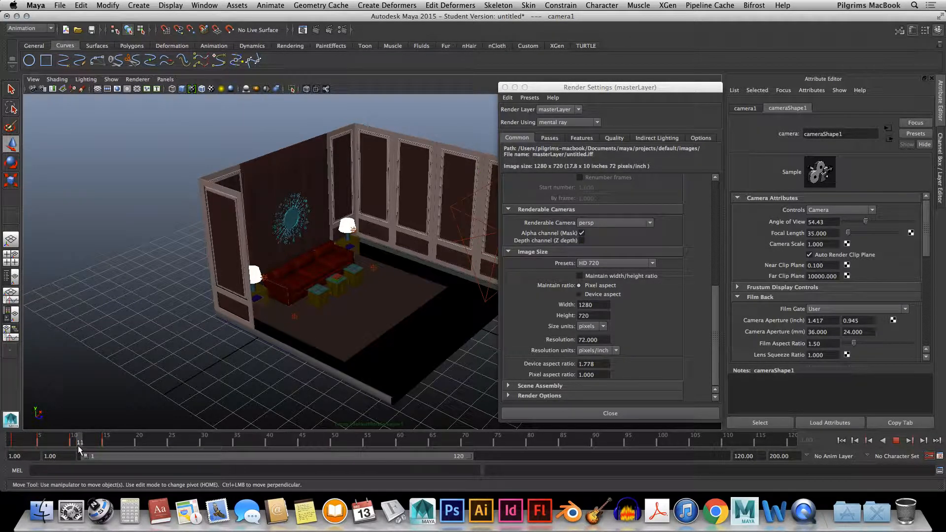
left_click_drag(107, 446, 13, 443)
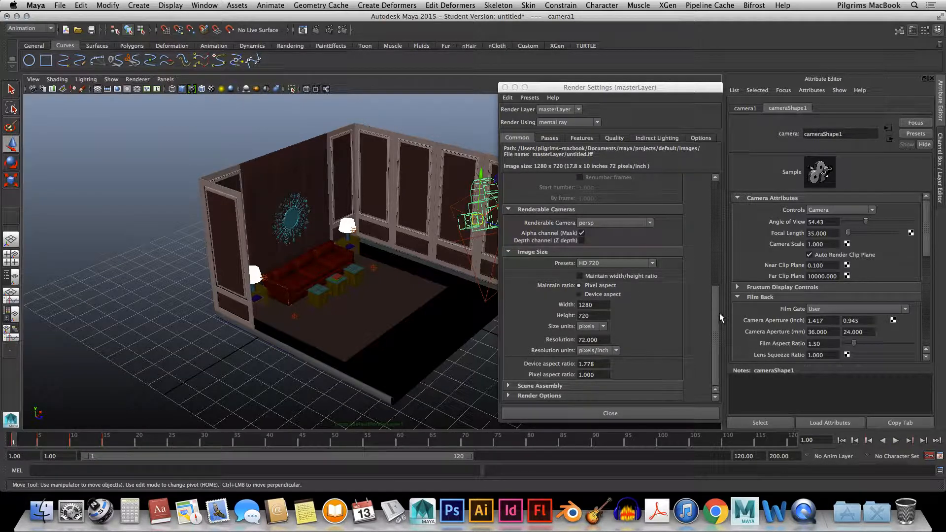
Set the render output image format to JPEG (jpg)
left_click_drag(717, 310, 697, 199)
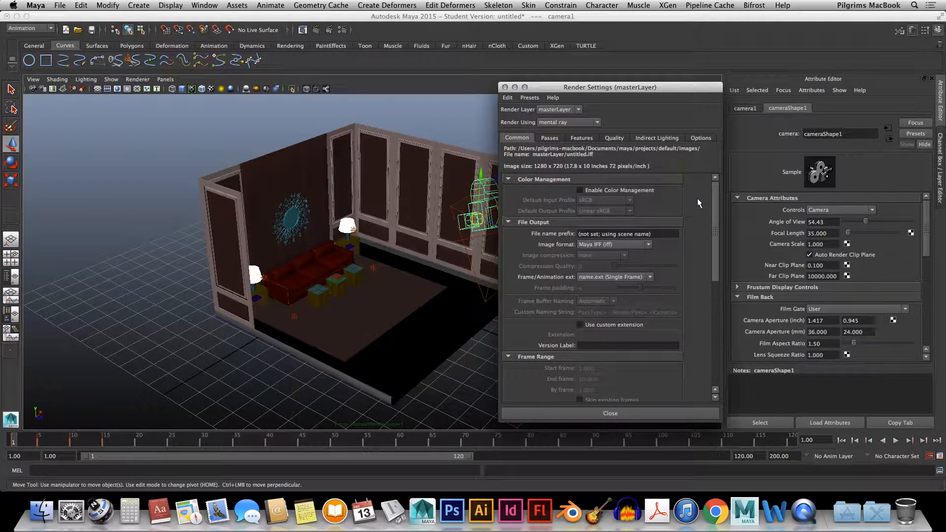
left_click(623, 243)
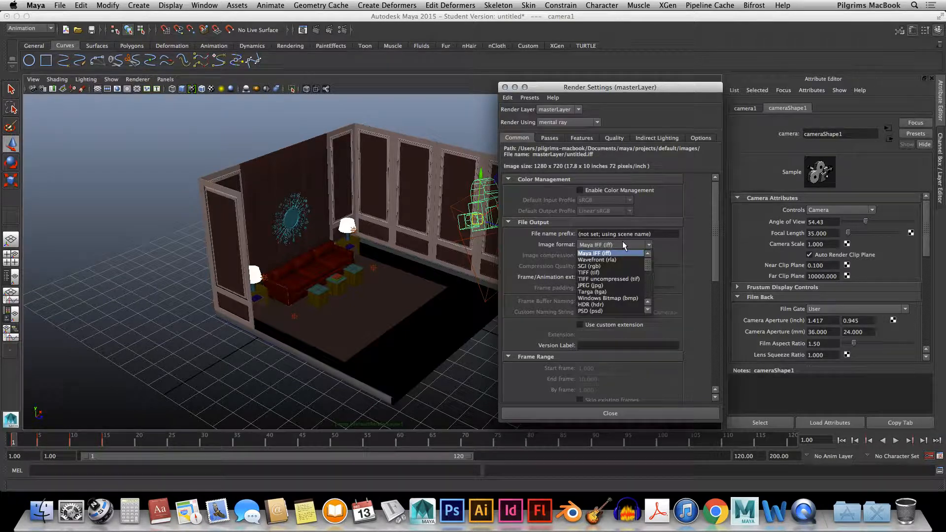
left_click(602, 285)
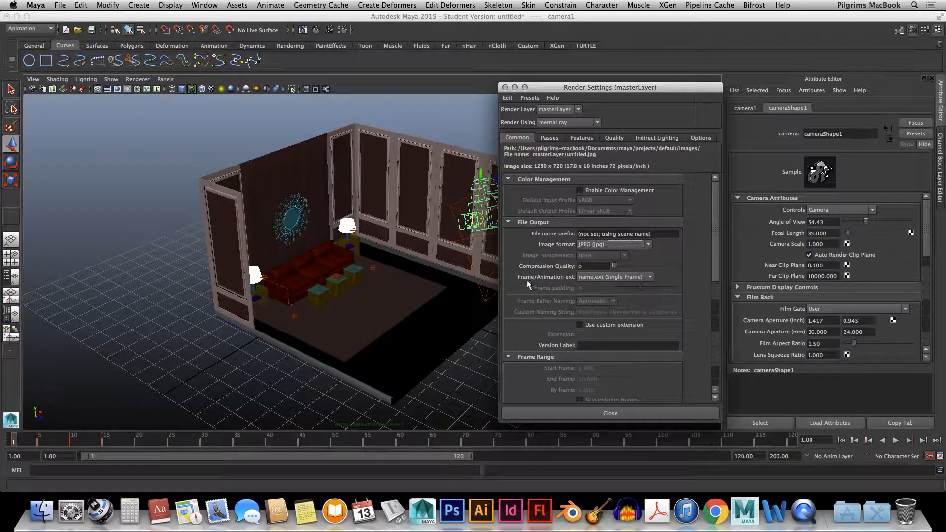
Set the output's frame/animation extension to name.#.ext with a frame padding of 1
left_click(603, 280)
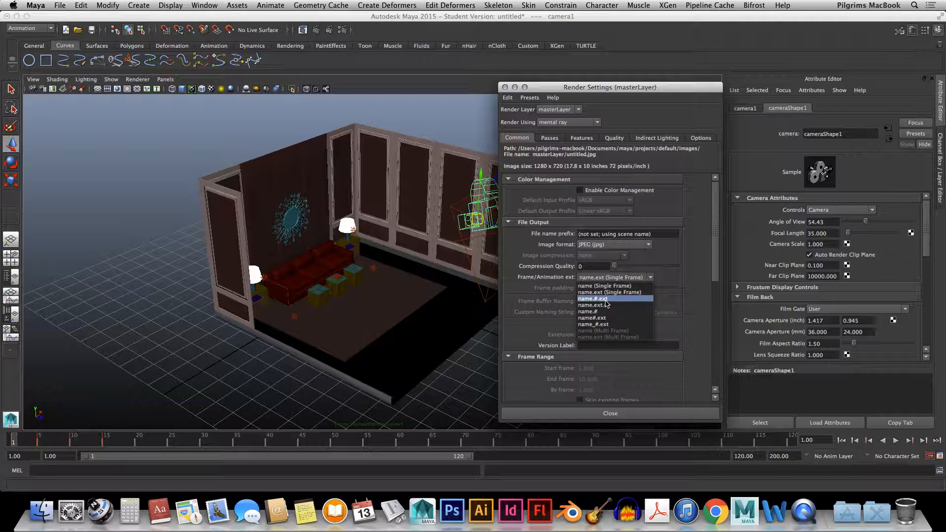
left_click(606, 301)
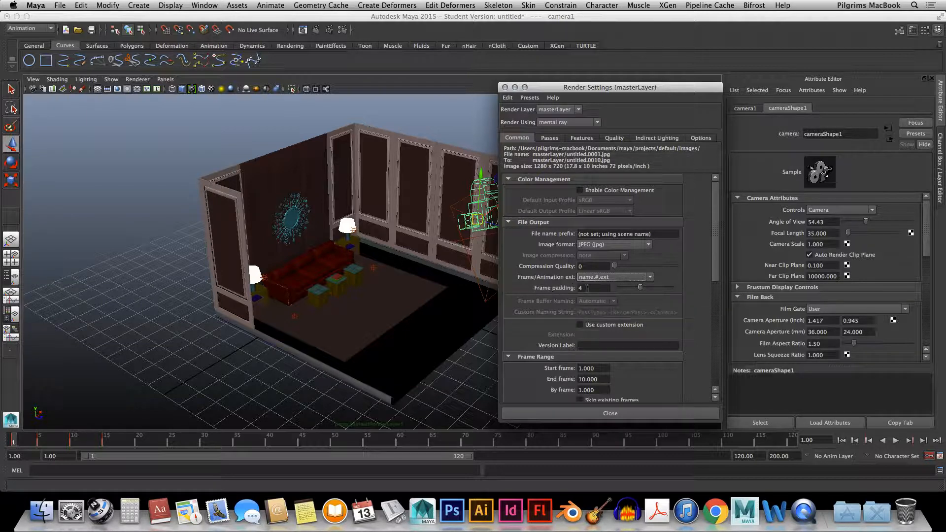
double_click(588, 288)
type("1")
Try the name.ext (Single Frame) naming to see its effect on the frame range, and return to name.#.ext
left_click_drag(713, 243, 715, 289)
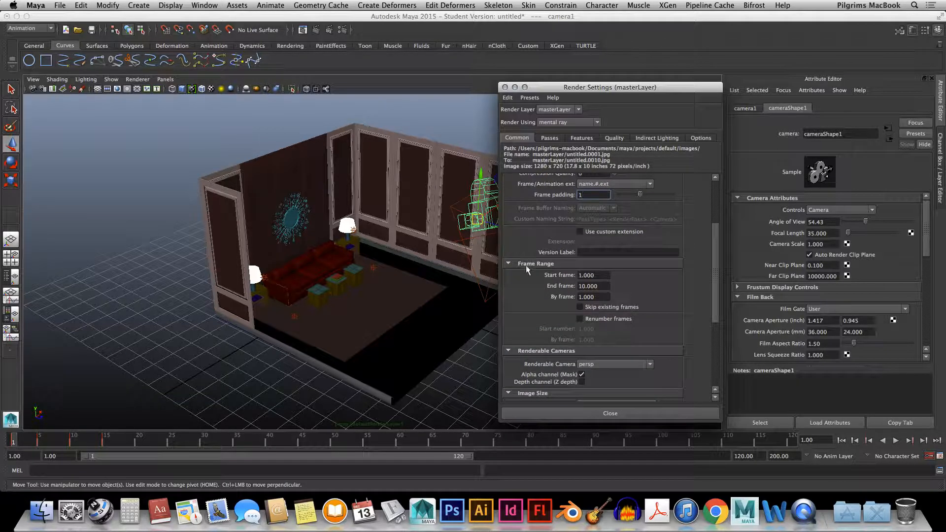
left_click(593, 183)
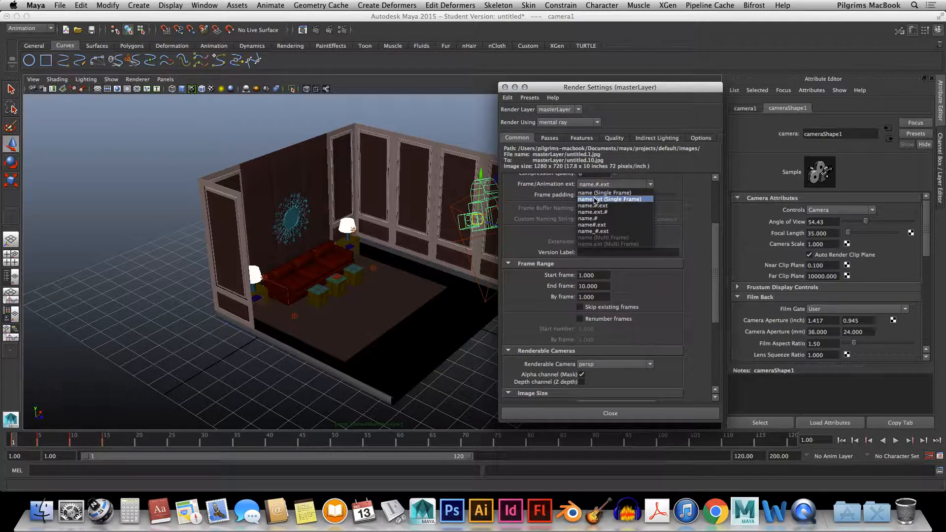
left_click(595, 200)
left_click(596, 184)
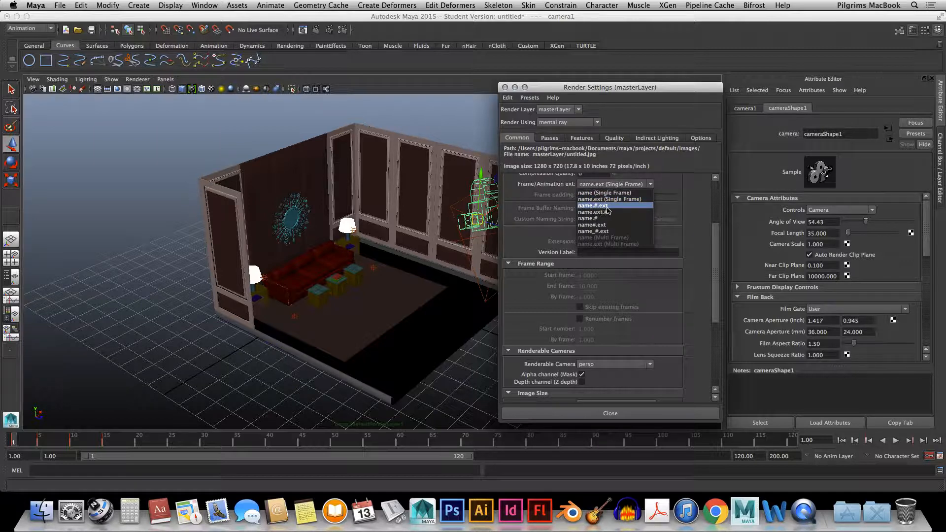
left_click(604, 206)
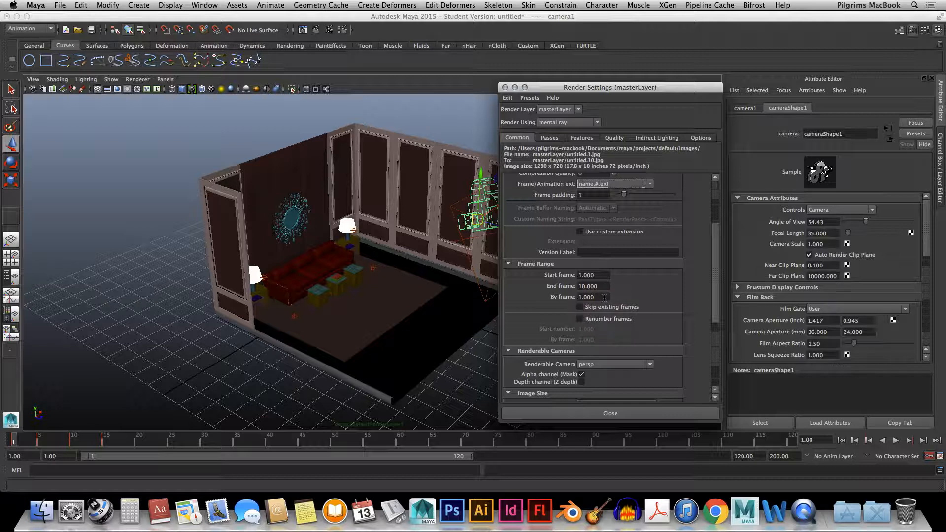
Set the end time of the playback range to frame 10 and scrub the timeline to frame 10
left_click_drag(607, 298, 506, 309)
left_click_drag(714, 236, 715, 250)
left_click(744, 456)
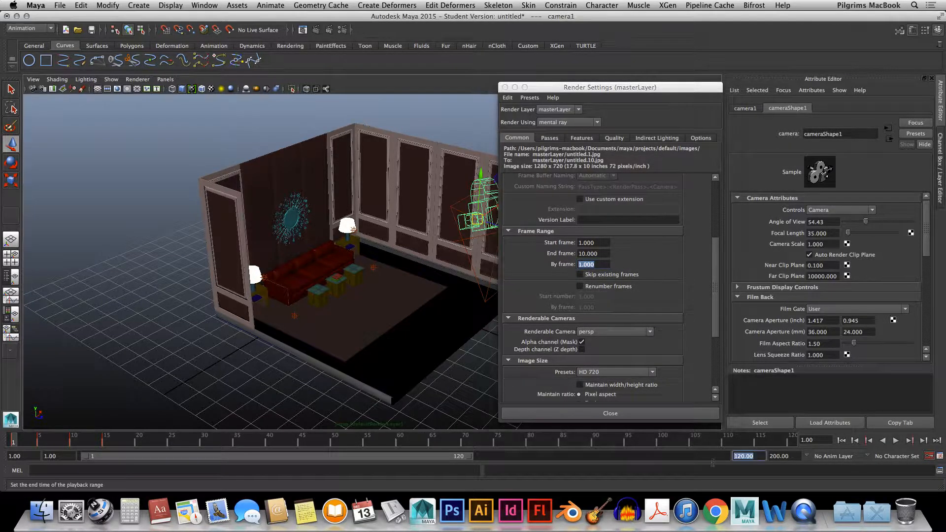
type("1")
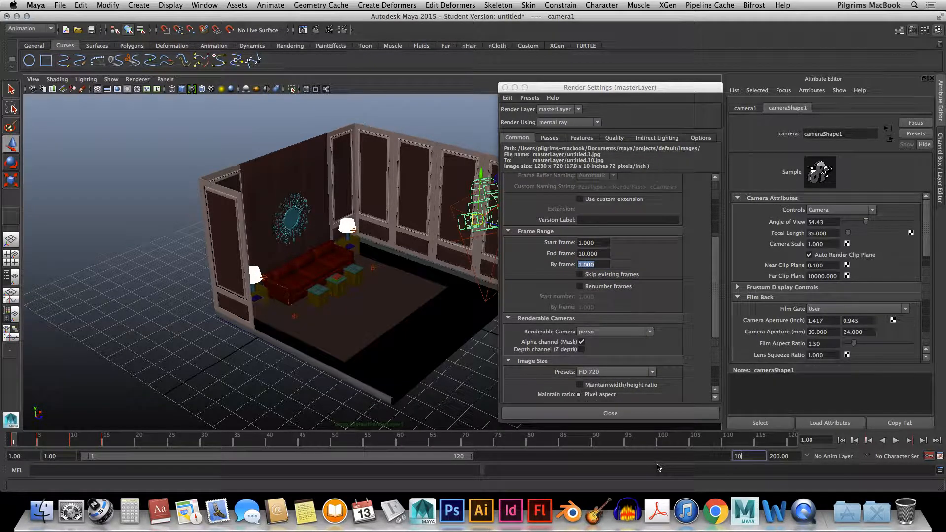
type("0")
key("Return")
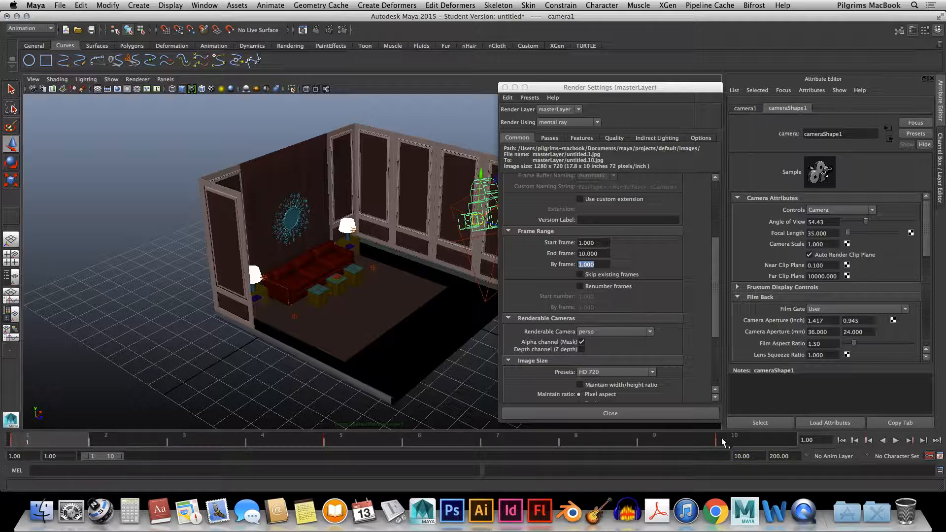
left_click_drag(722, 437, 499, 449)
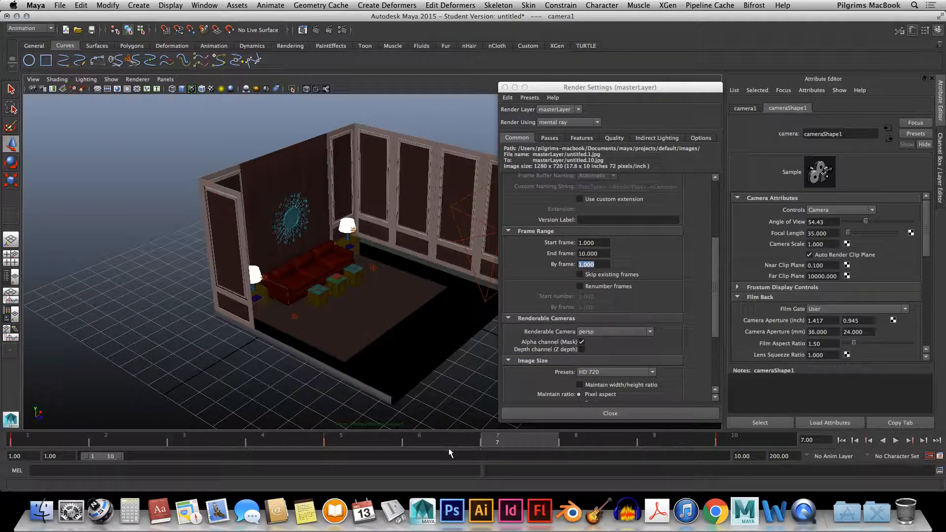
left_click_drag(336, 442, 785, 431)
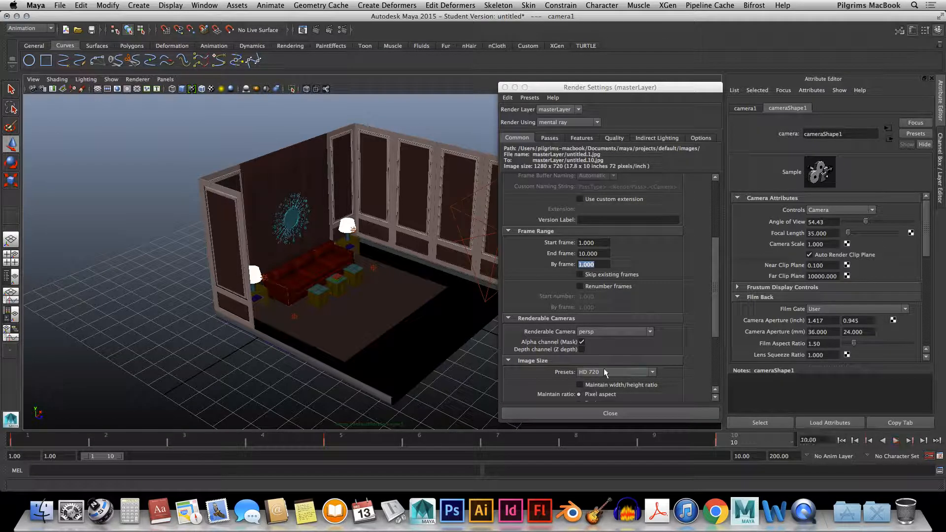
Save the scene to the Desktop as the Maya ASCII file batch render_005
key("super+s")
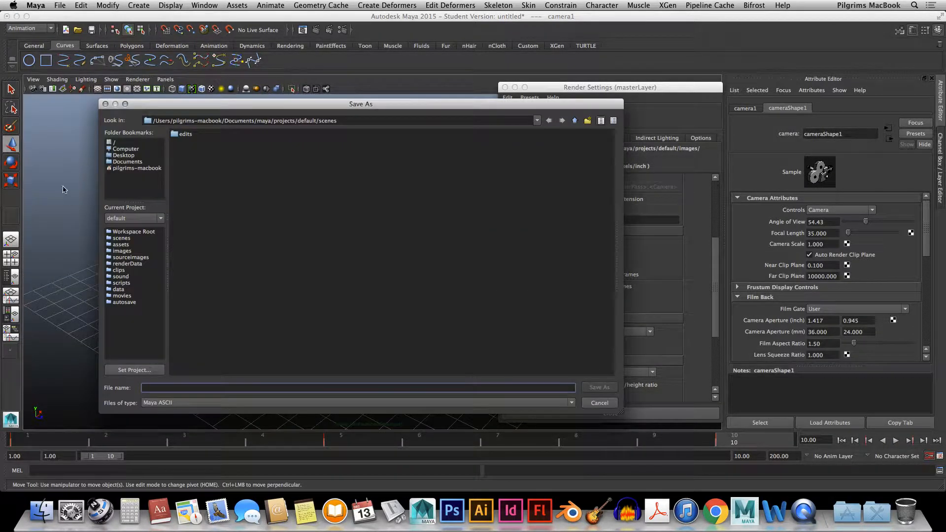
left_click(120, 154)
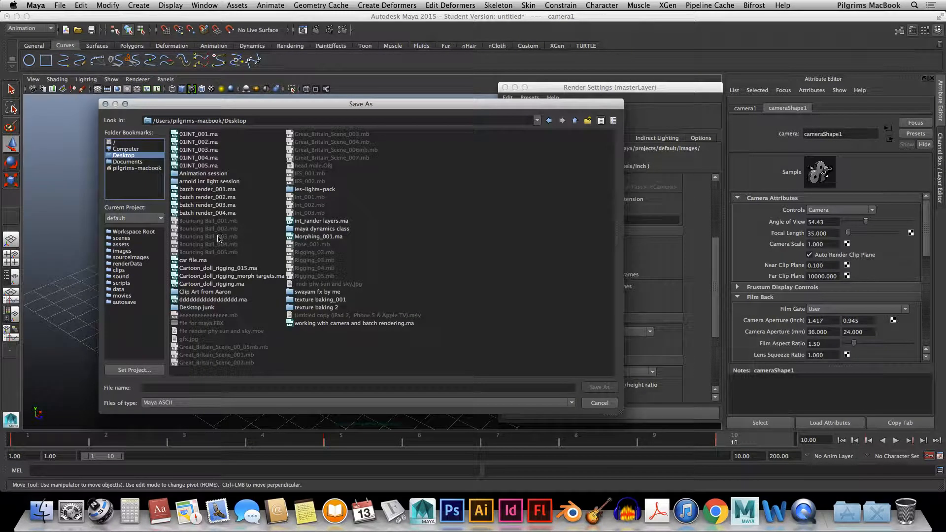
left_click(210, 213)
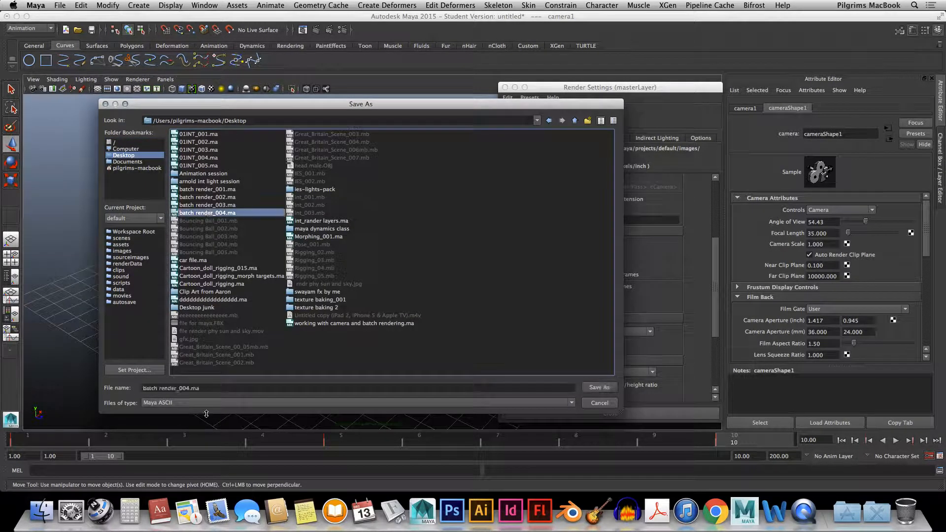
left_click(216, 389)
key("BackSpace")
key("BackSpace")
key("BackSpace")
key("BackSpace")
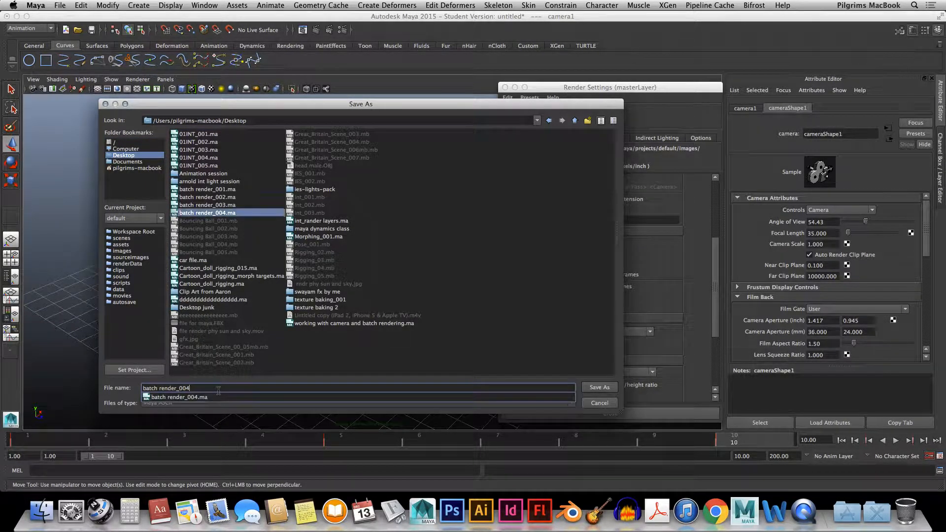
type("5")
key("Return")
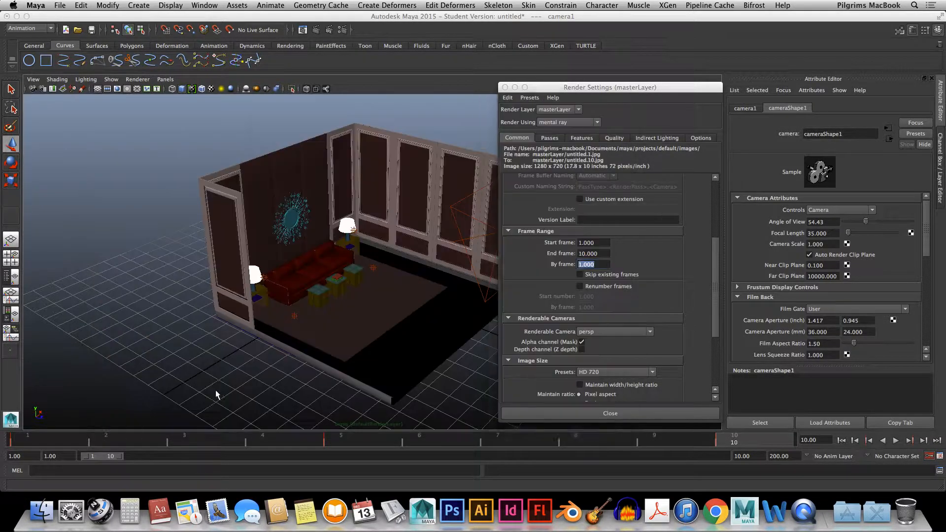
left_click(445, 272)
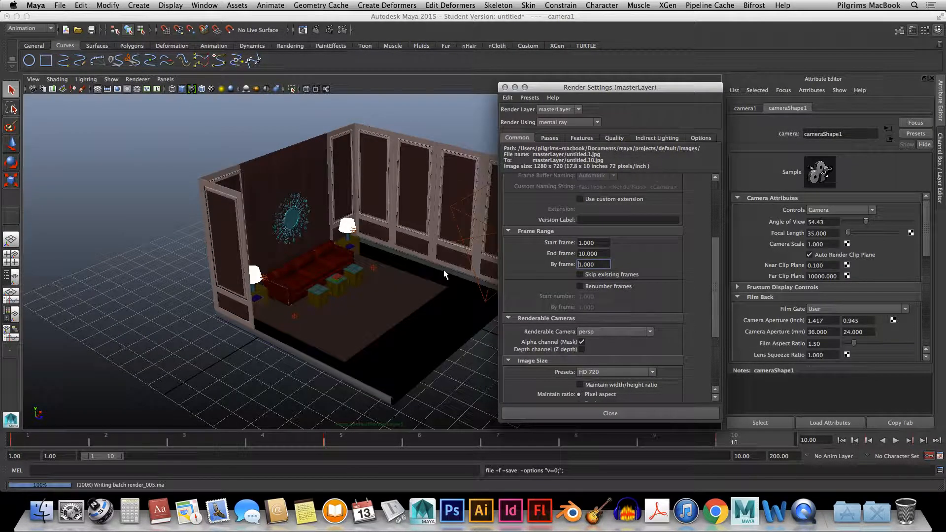
key("w")
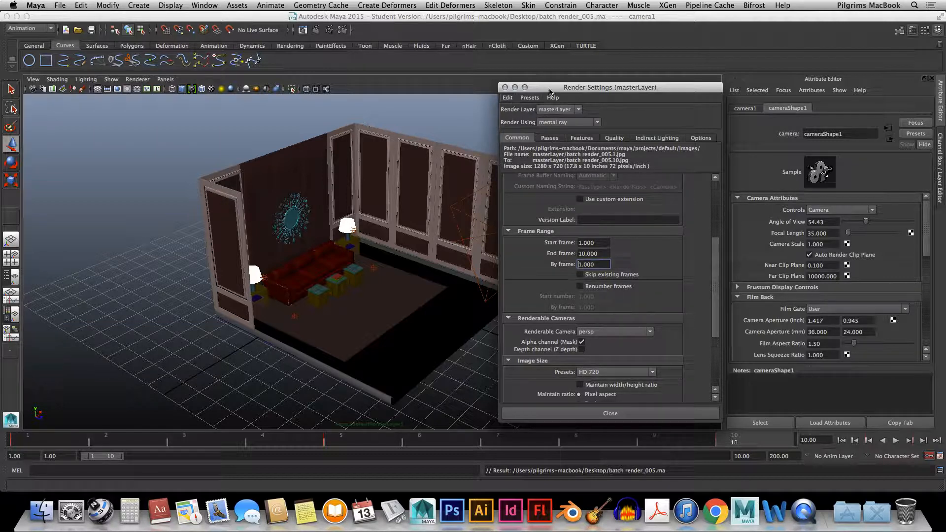
View the project file locations from the render settings without changing them, and close both windows
left_click_drag(548, 89, 527, 90)
left_click(488, 98)
left_click(502, 108)
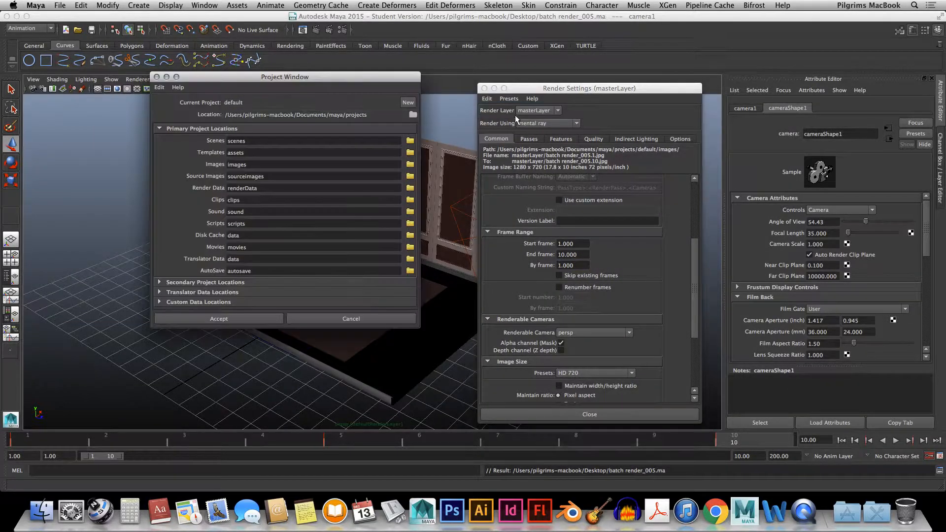
left_click_drag(259, 83, 259, 135)
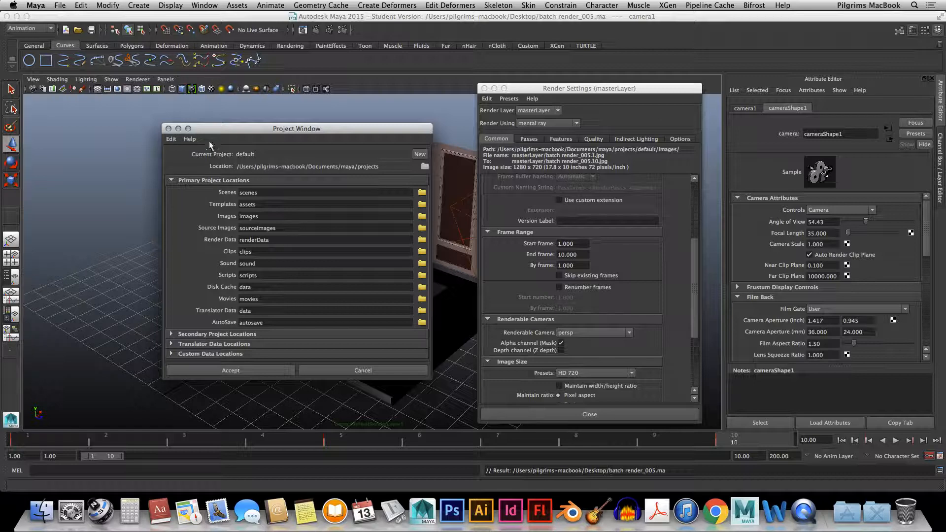
left_click(168, 128)
left_click_drag(574, 92, 536, 81)
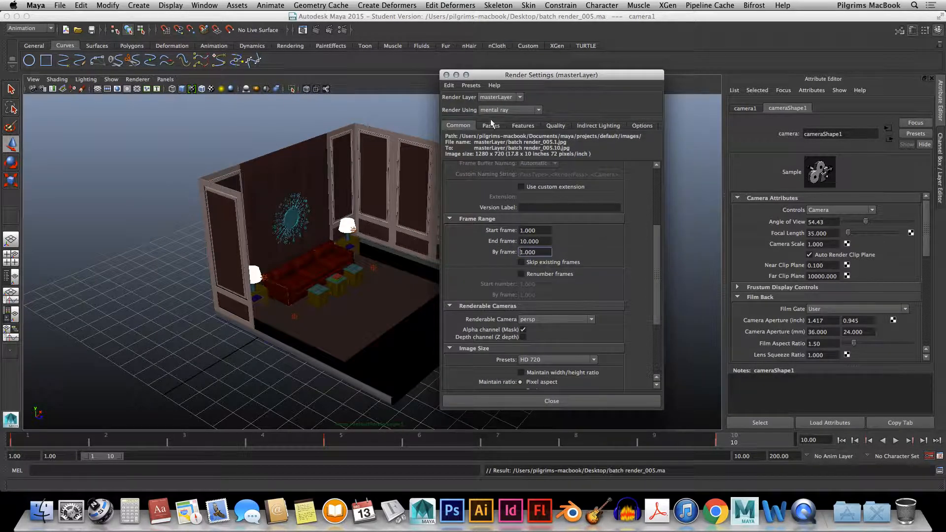
left_click(446, 75)
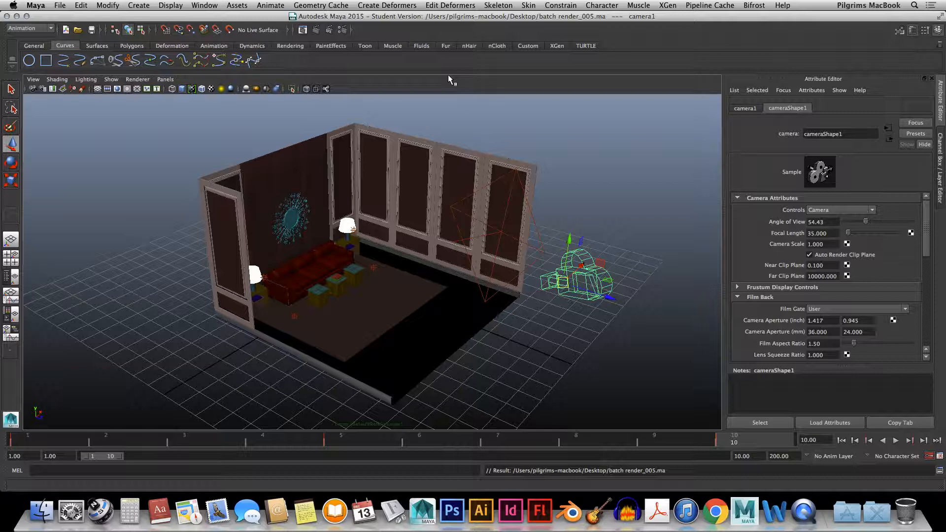
Look through camera1 in the viewport and move the timeline back to frame 1
left_click(165, 79)
mouse_move(207, 89)
left_click(277, 90)
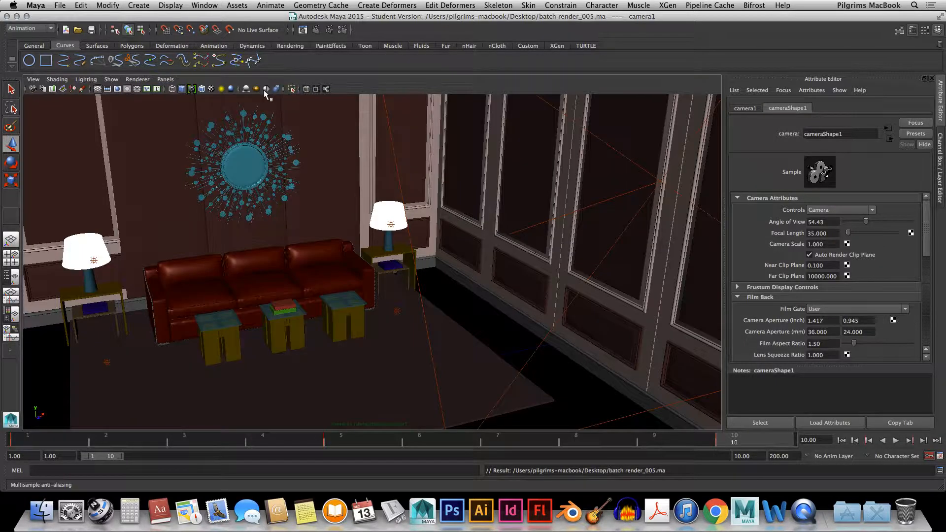
left_click_drag(57, 436, 5, 437)
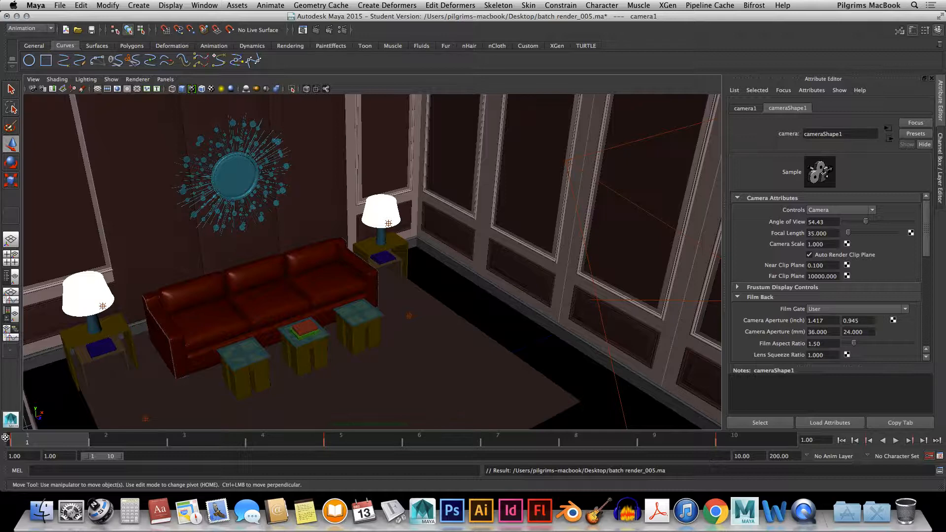
Switch to the Rendering menu set and open the mental ray batch render options
left_click(28, 28)
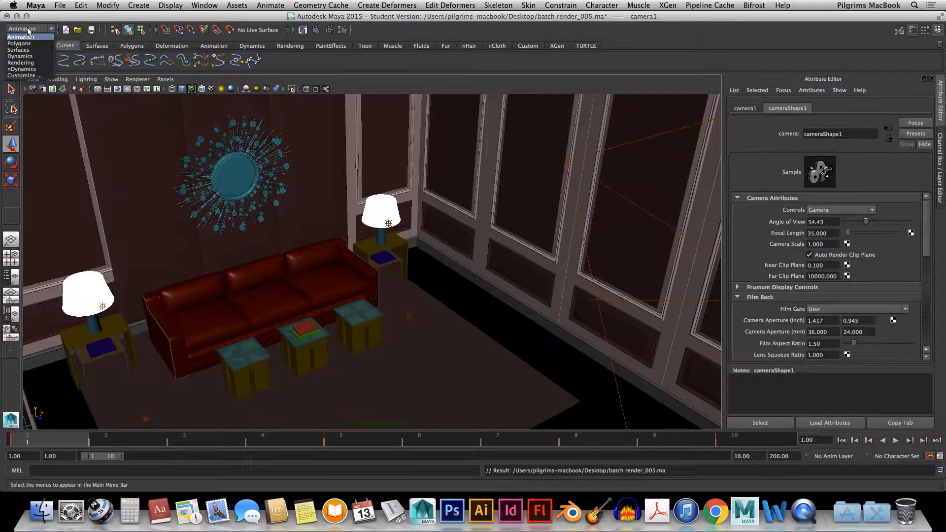
left_click(21, 63)
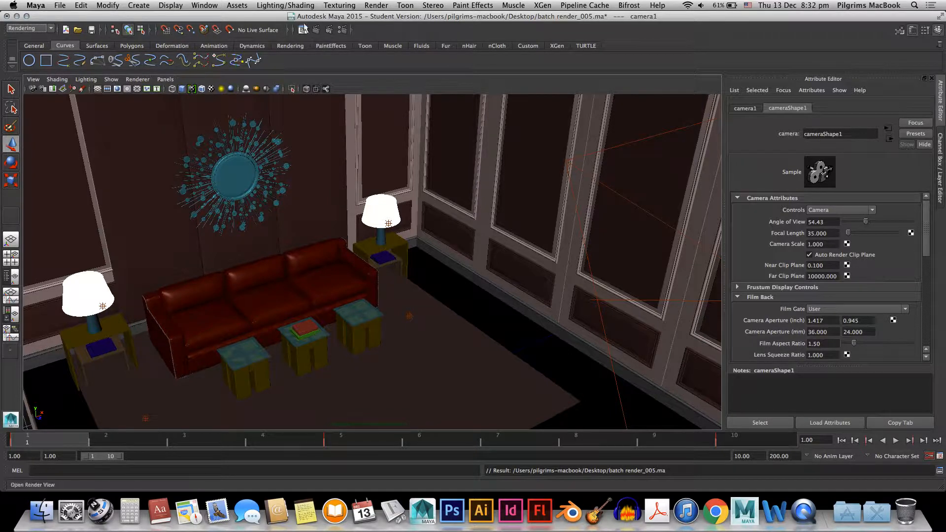
left_click(379, 6)
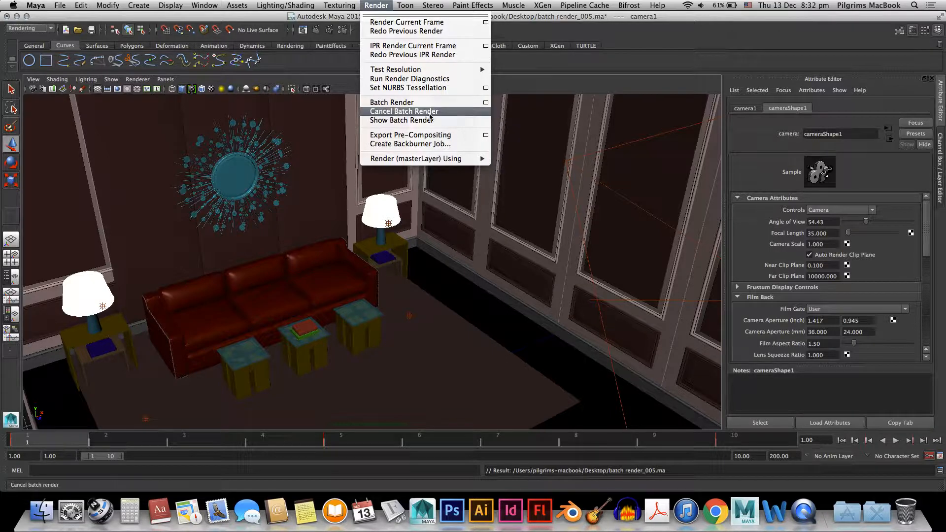
left_click(486, 102)
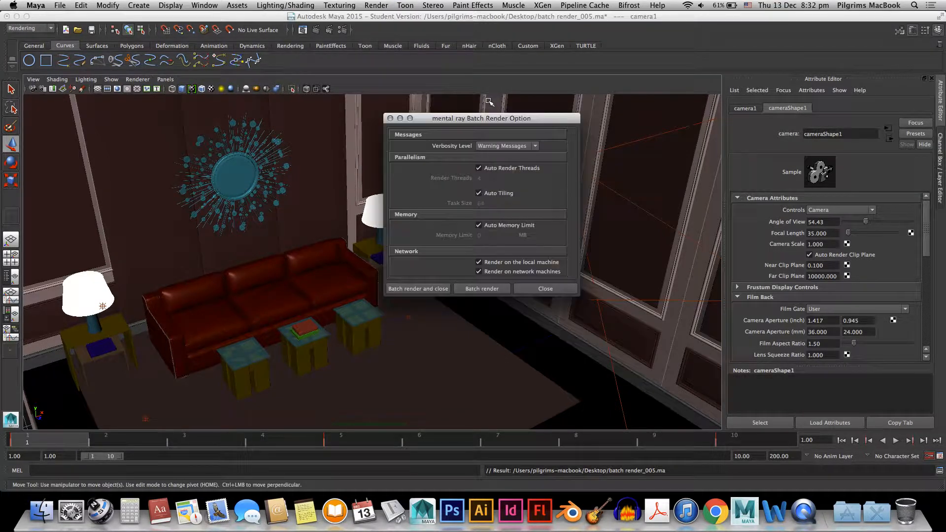
left_click_drag(474, 120, 509, 87)
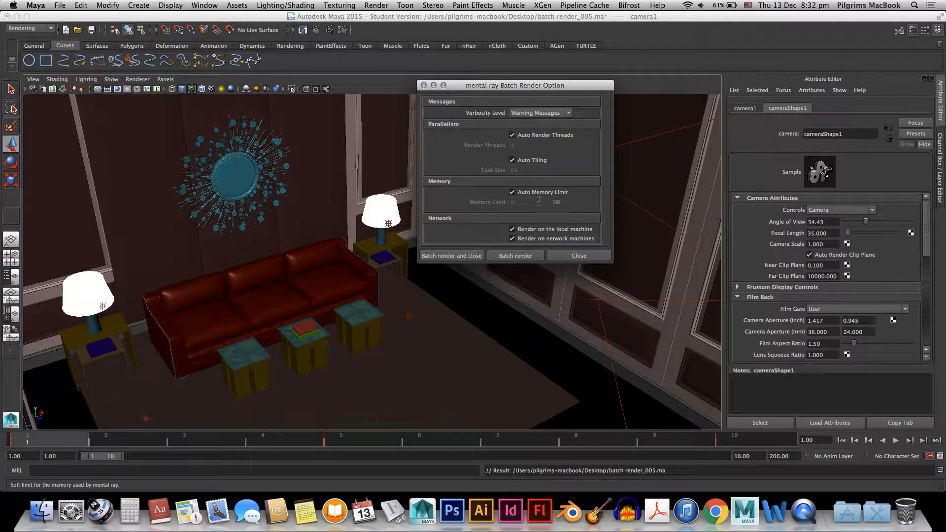
Keep the verbosity level at Warning Messages and start the batch render, closing its options and continuing past the student version notice
left_click(565, 113)
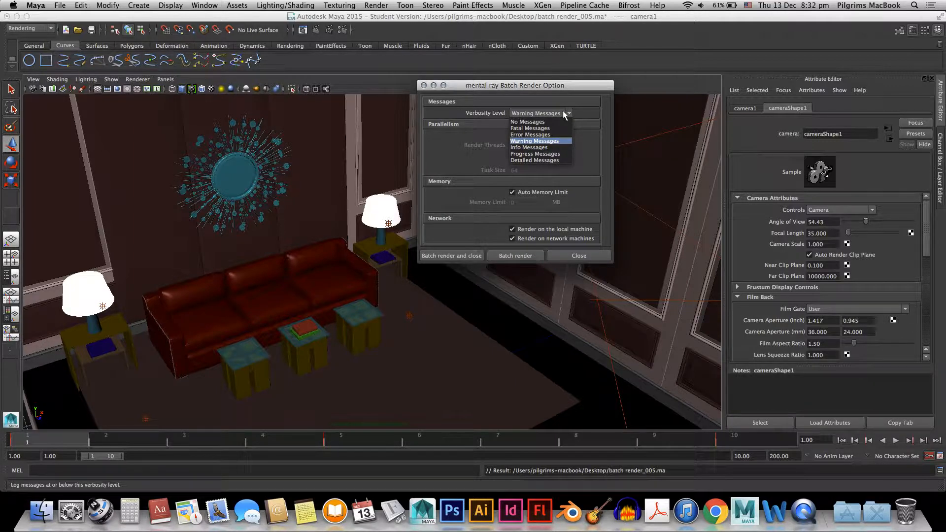
left_click(566, 114)
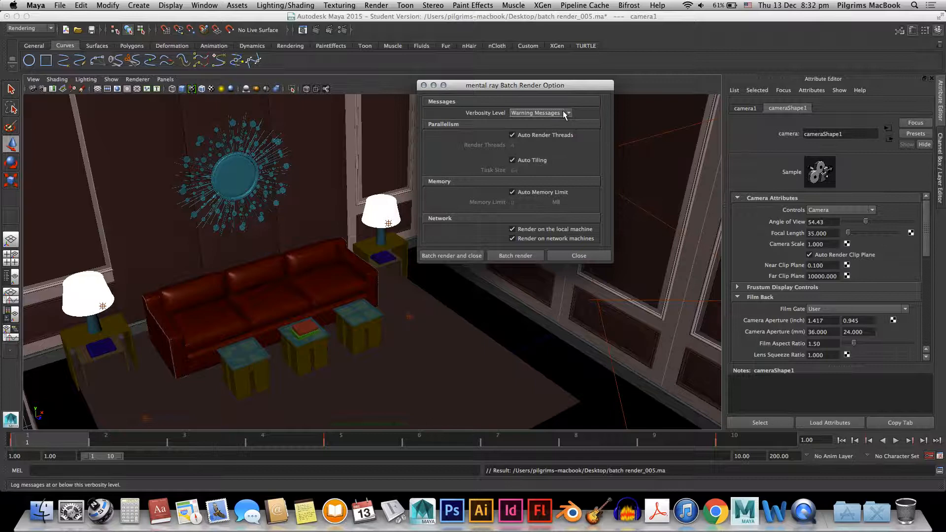
left_click(461, 256)
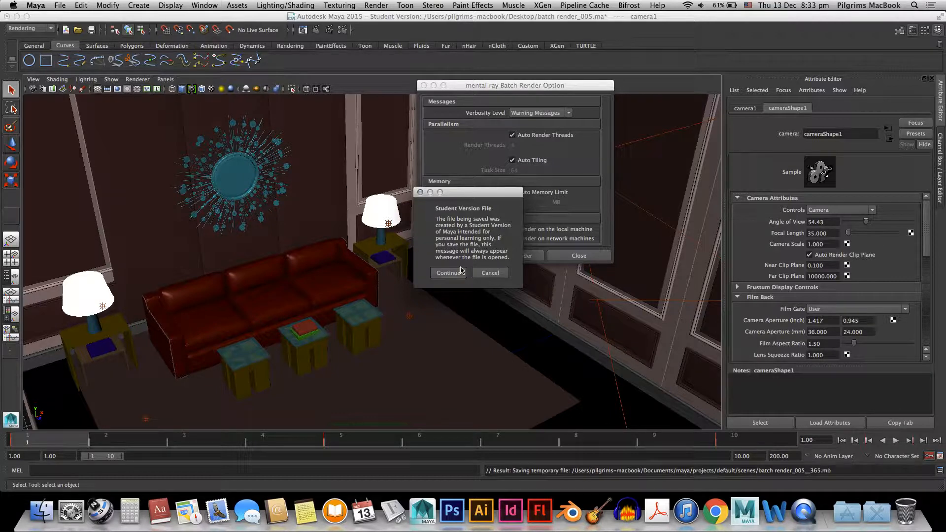
left_click(453, 274)
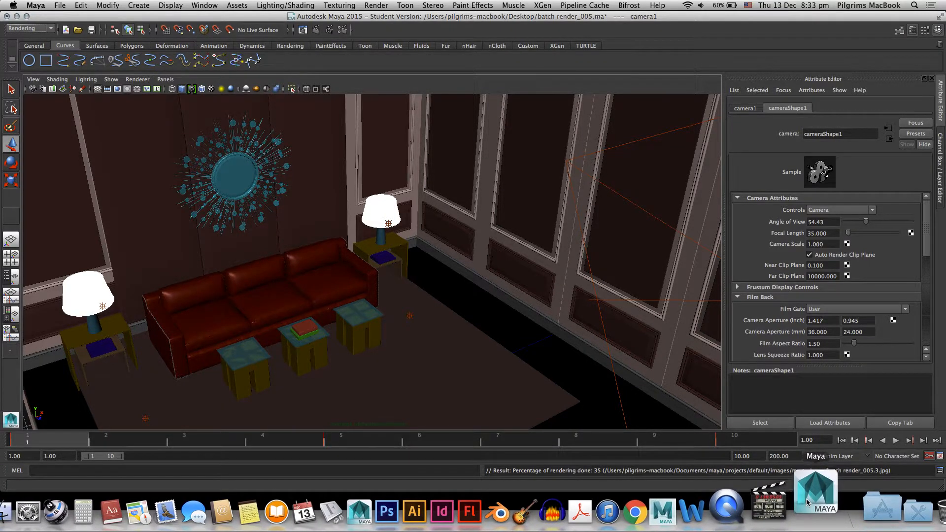
right_click(753, 503)
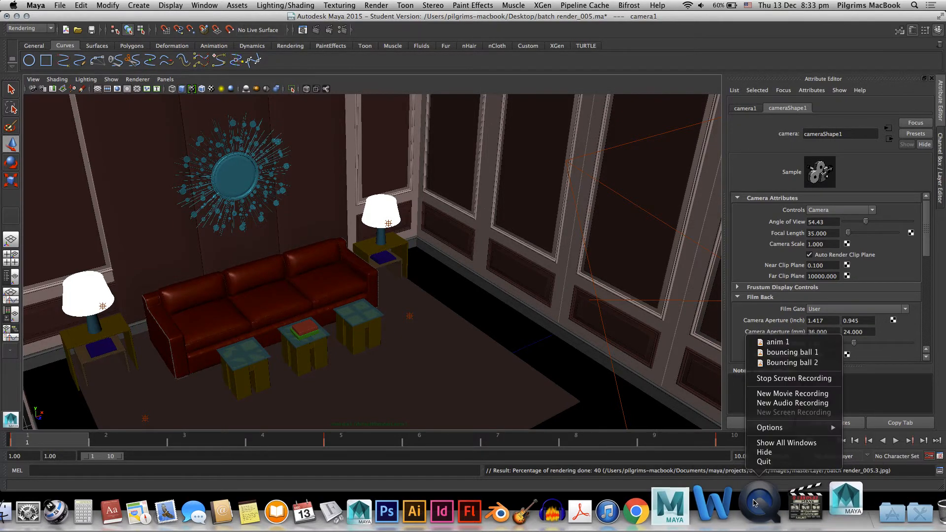